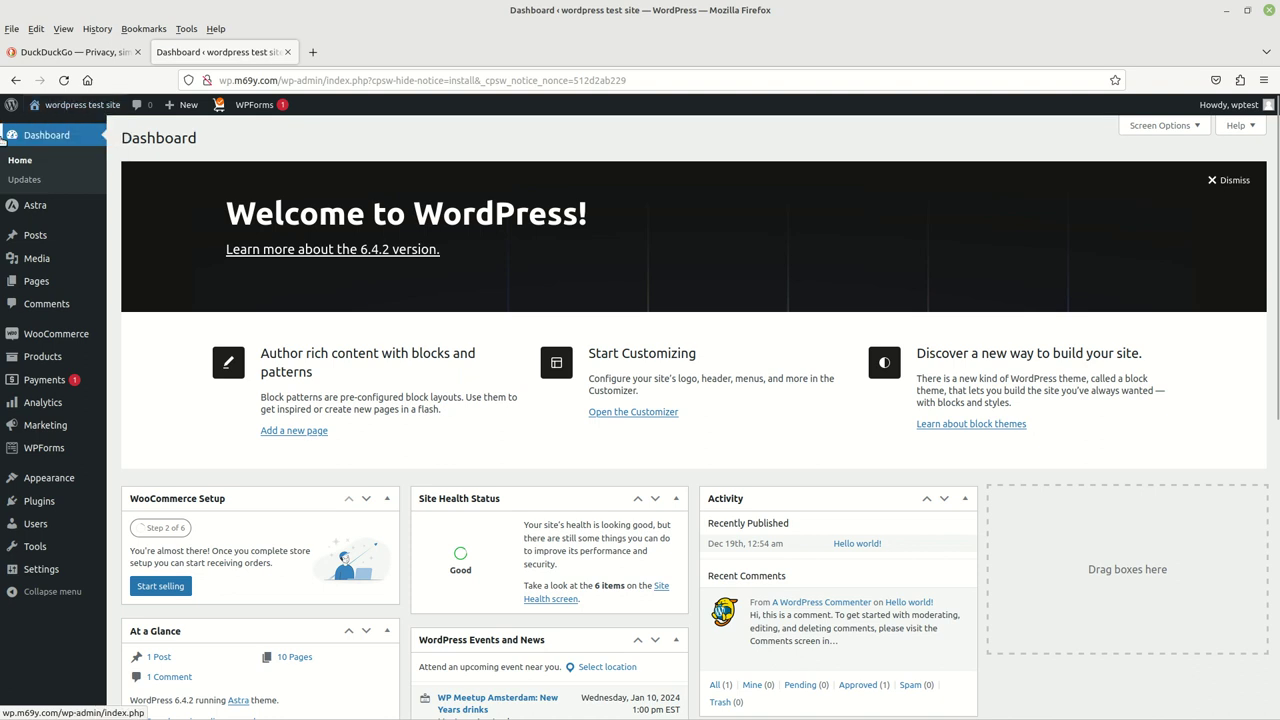
Step: Open the live site from Visit Site in a new tab and switch to it
mouse_move(72, 108)
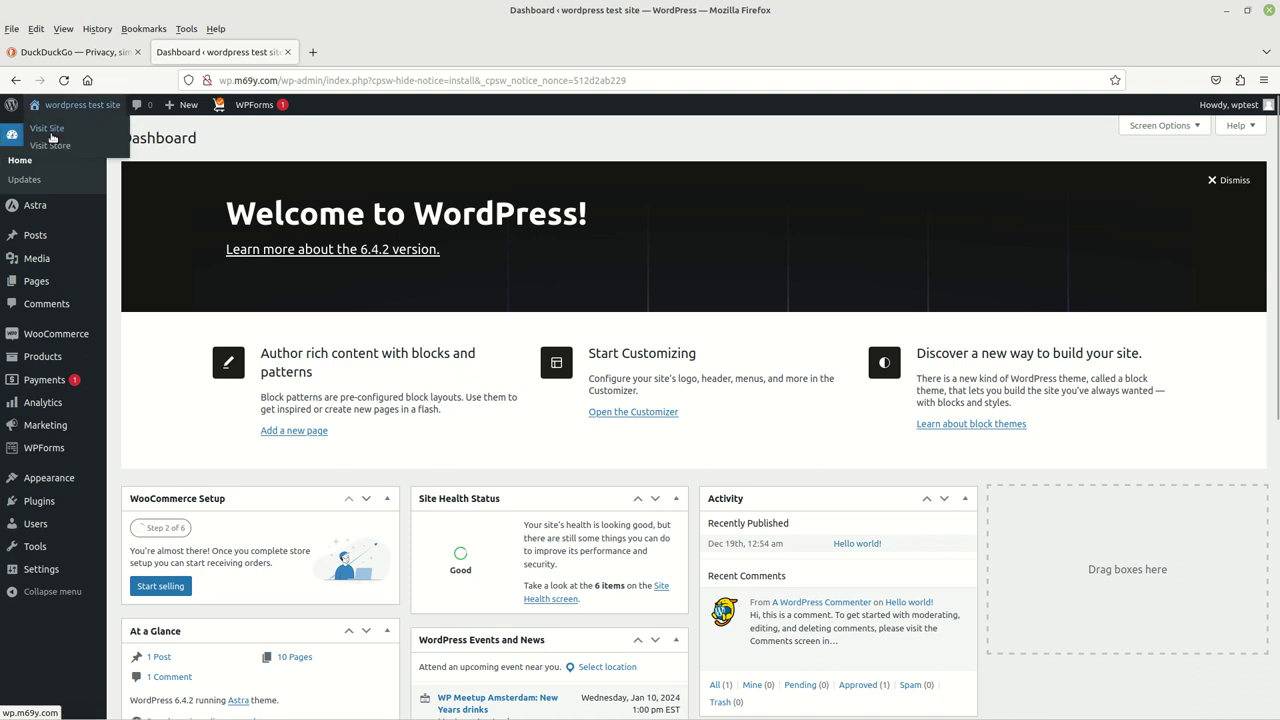
right_click(48, 135)
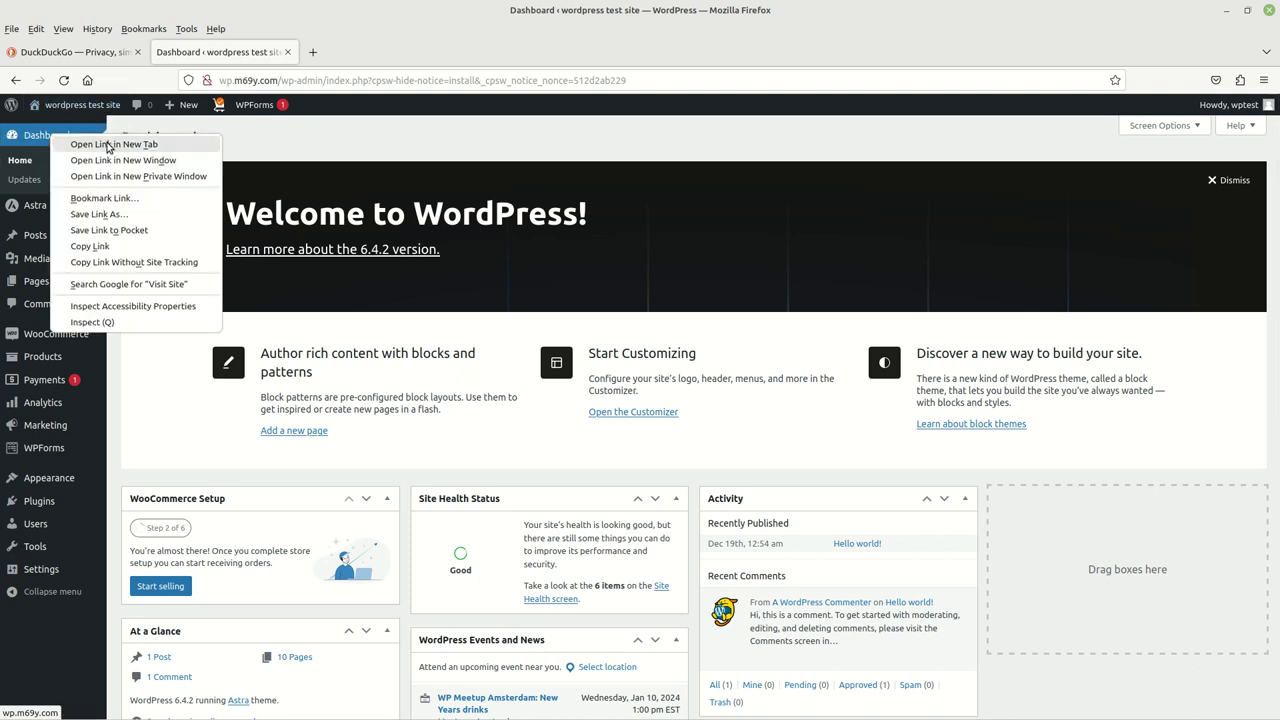
left_click(106, 141)
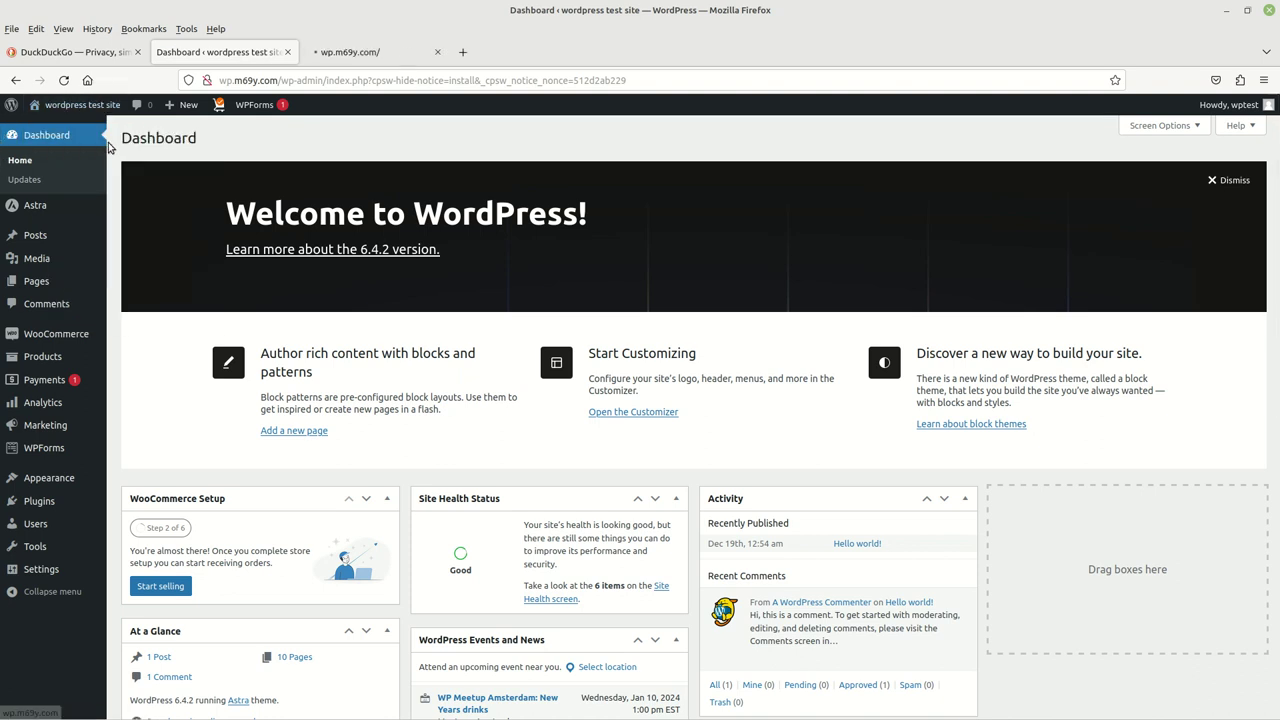
left_click(369, 55)
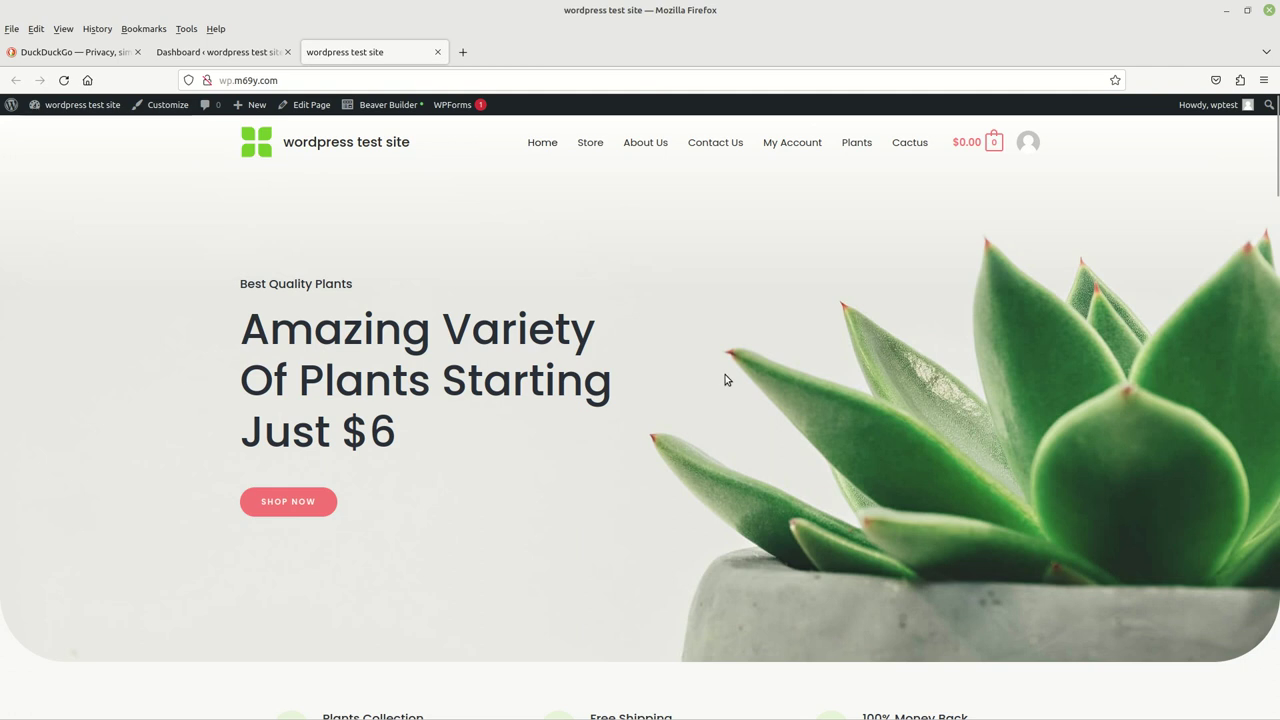
Step: Scroll through the plant-shop home page to review the hero and features
scroll(724, 373, "down", 6)
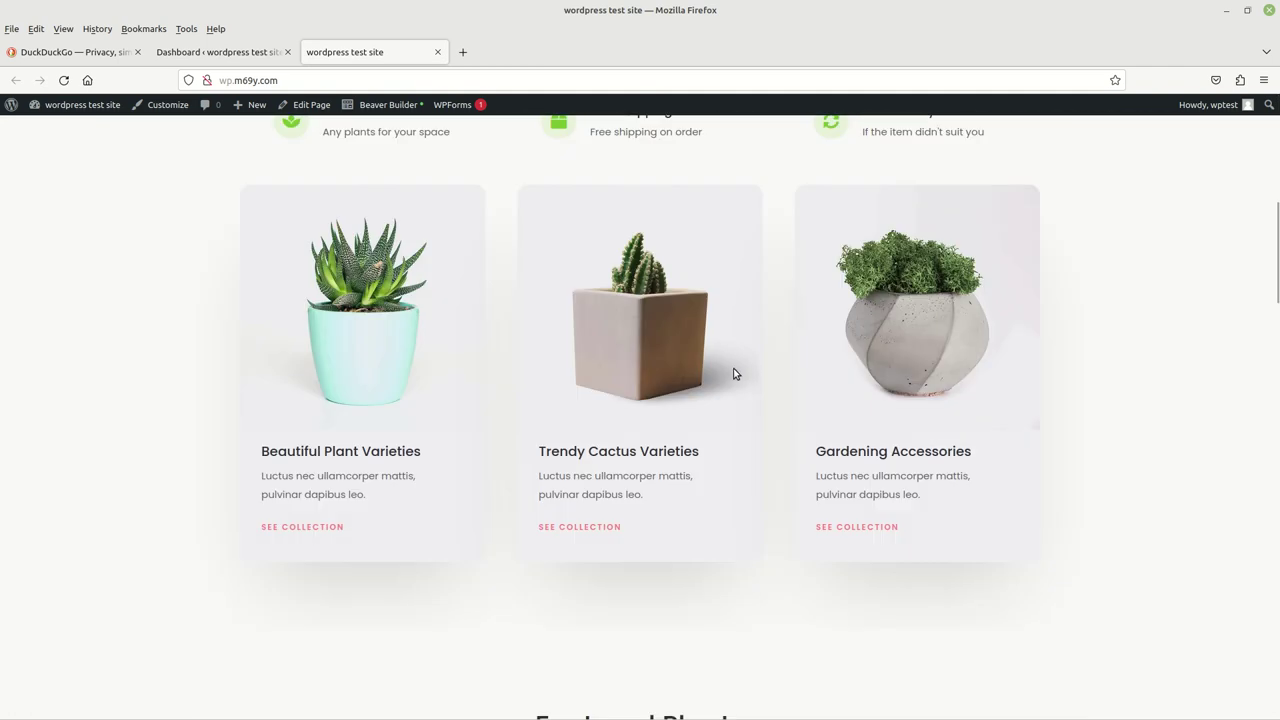
scroll(774, 380, "down", 10)
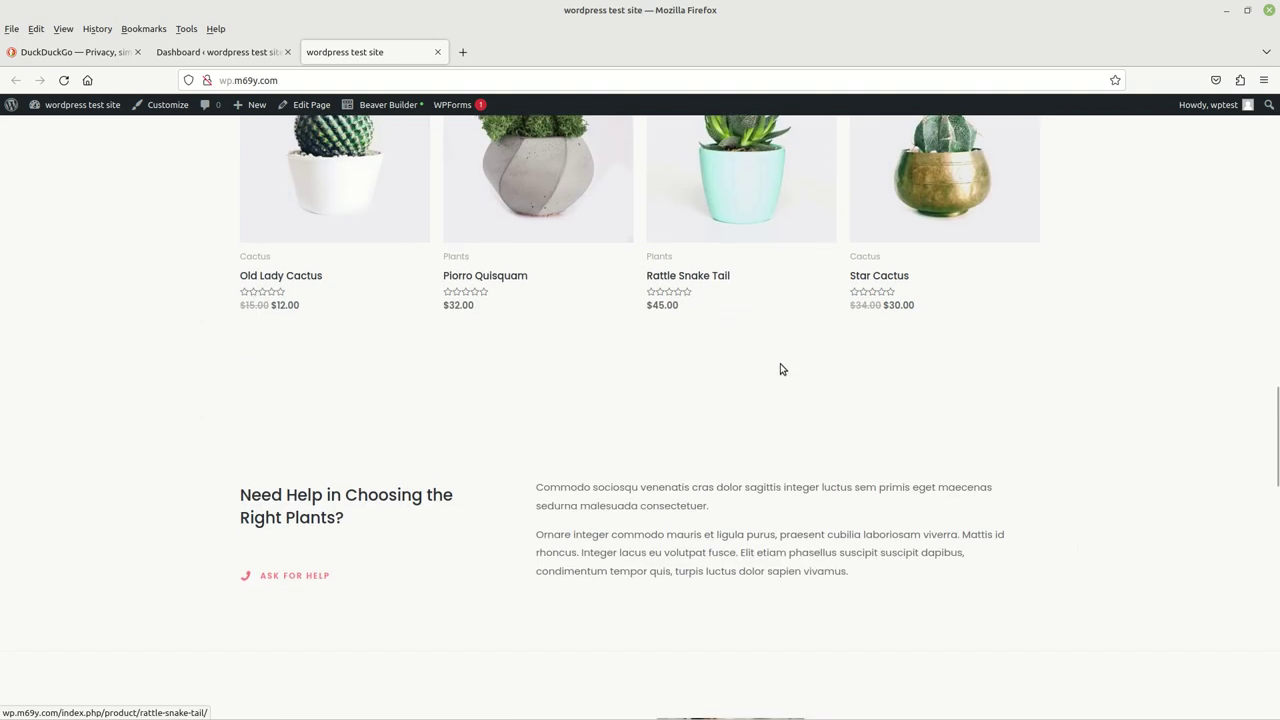
scroll(782, 369, "down", 10)
scroll(714, 540, "down", 4)
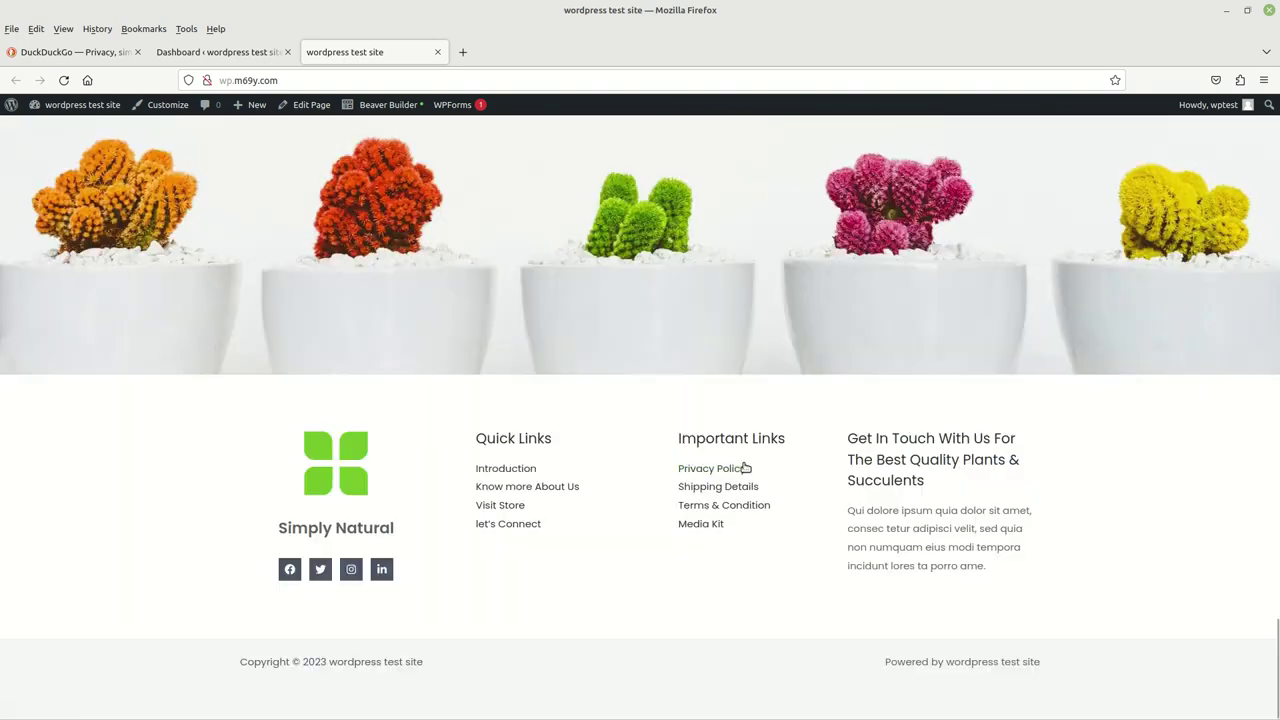
scroll(709, 491, "up", 15)
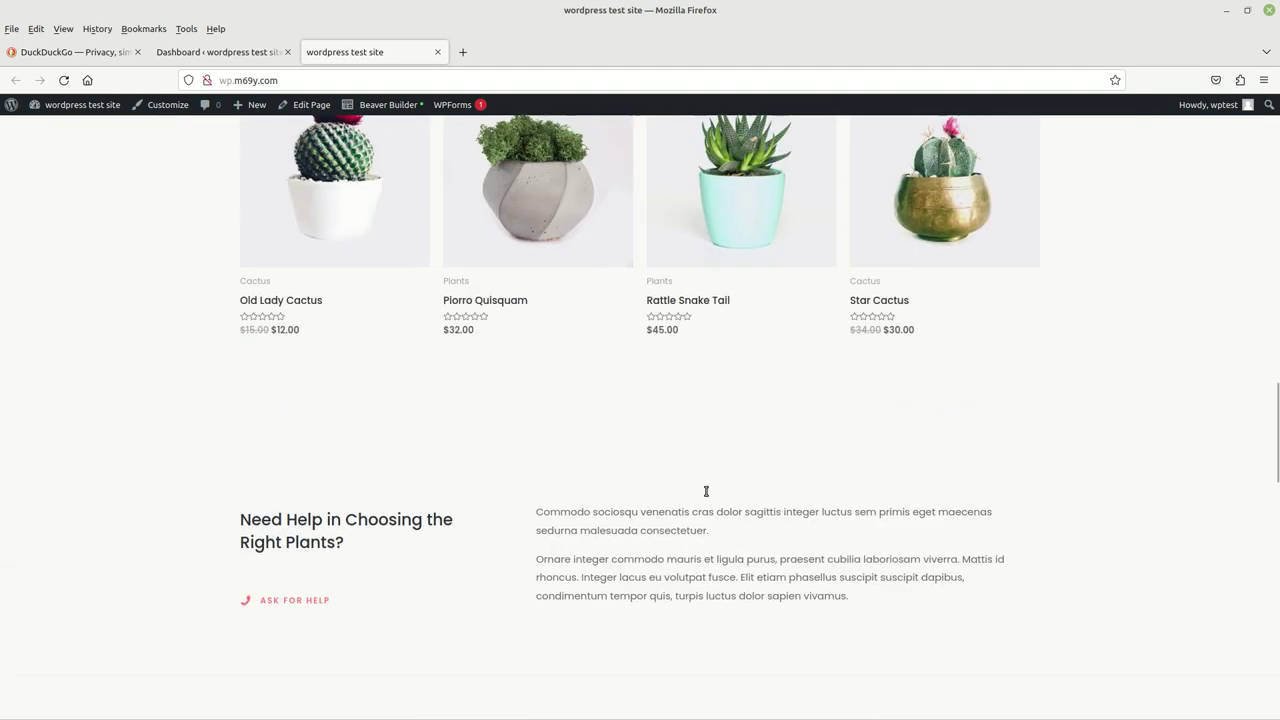
scroll(704, 490, "up", 15)
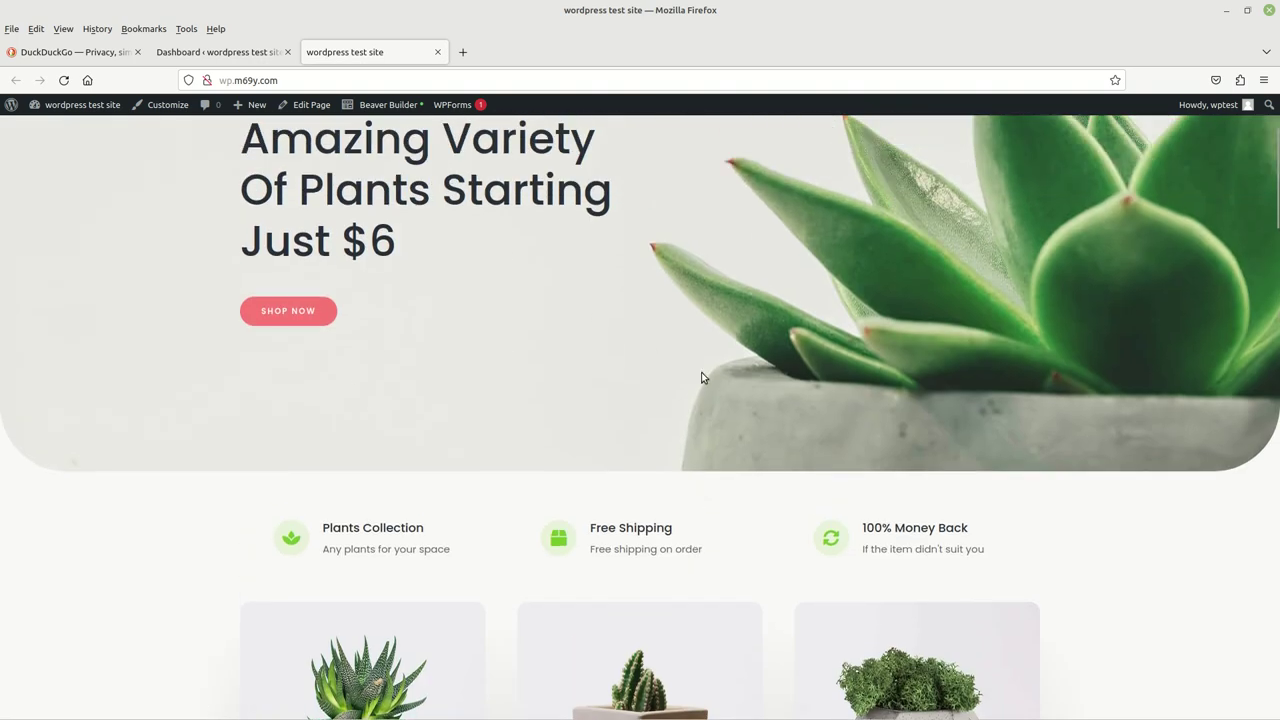
scroll(727, 363, "down", 3)
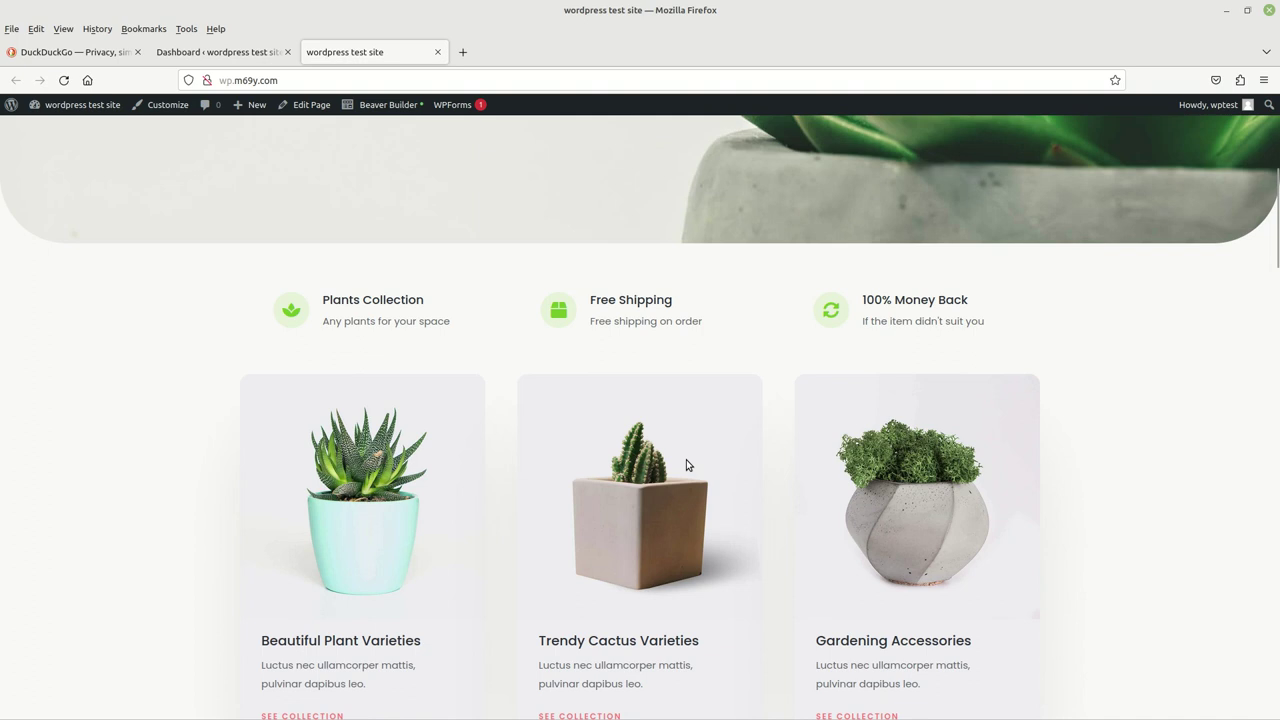
scroll(622, 450, "up", 5)
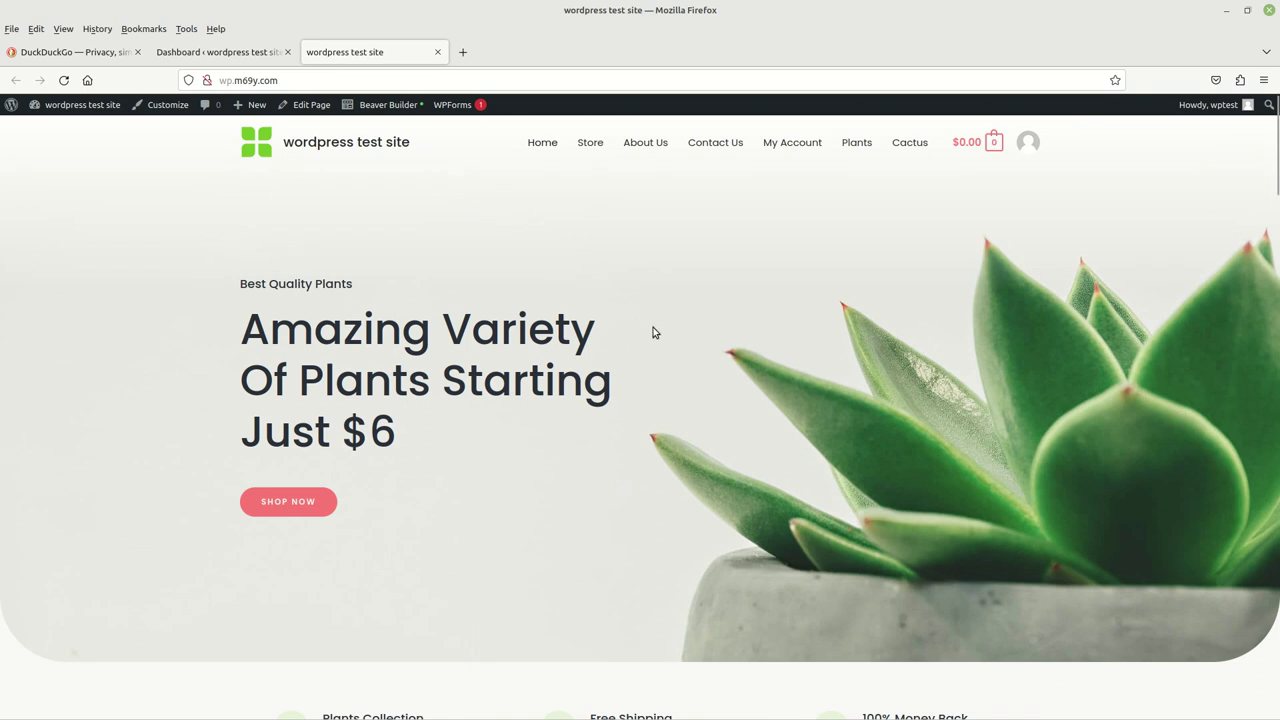
scroll(718, 387, "down", 3)
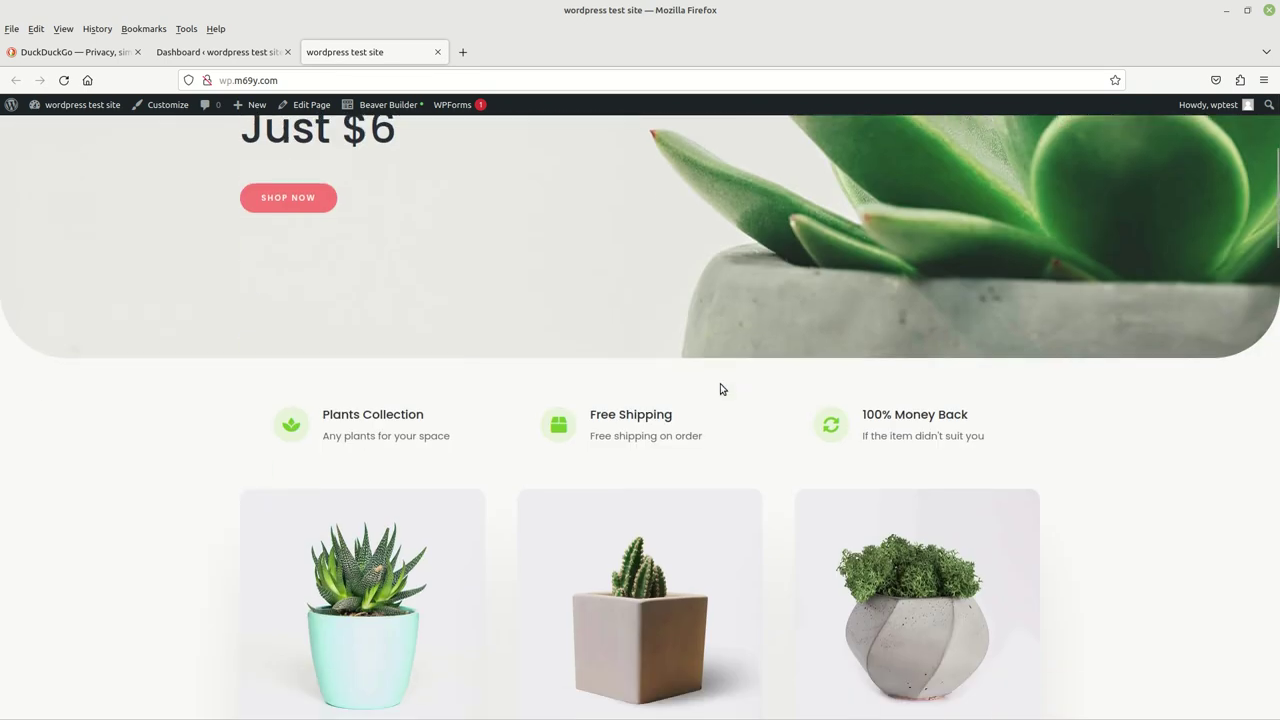
scroll(995, 281, "up", 3)
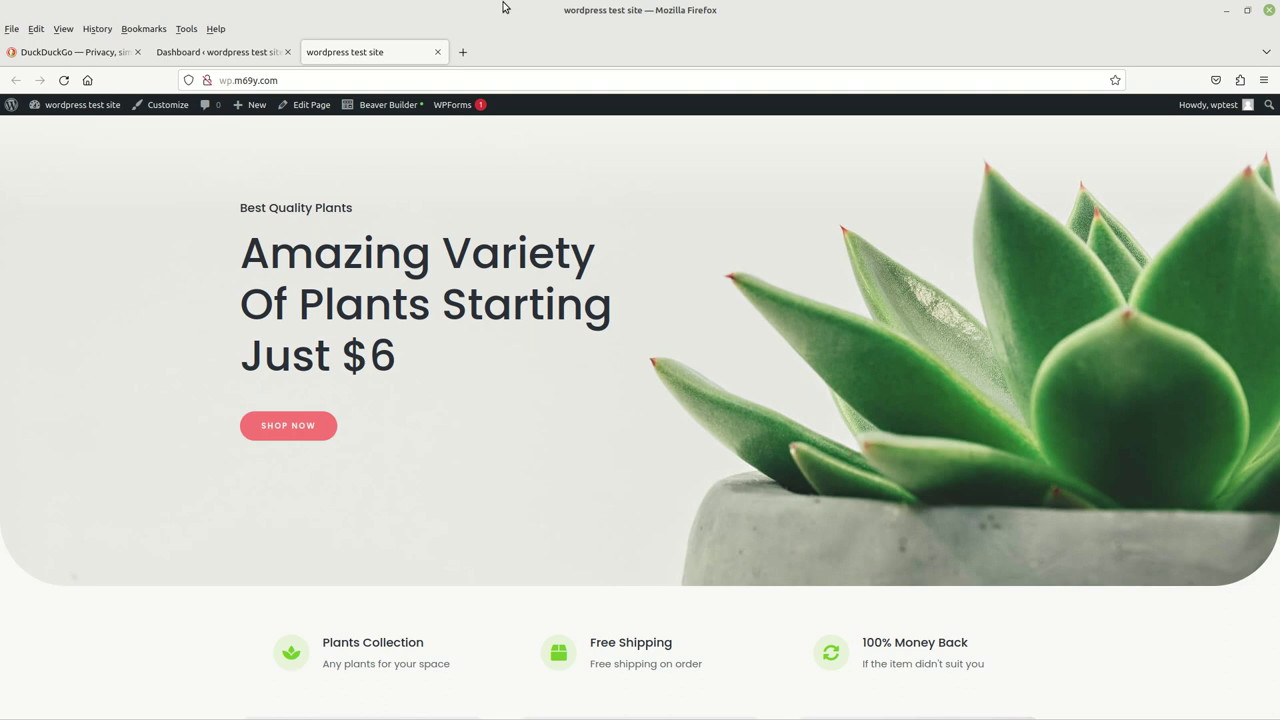
Step: Close the live-site tab and return to the WordPress admin Dashboard
left_click(438, 52)
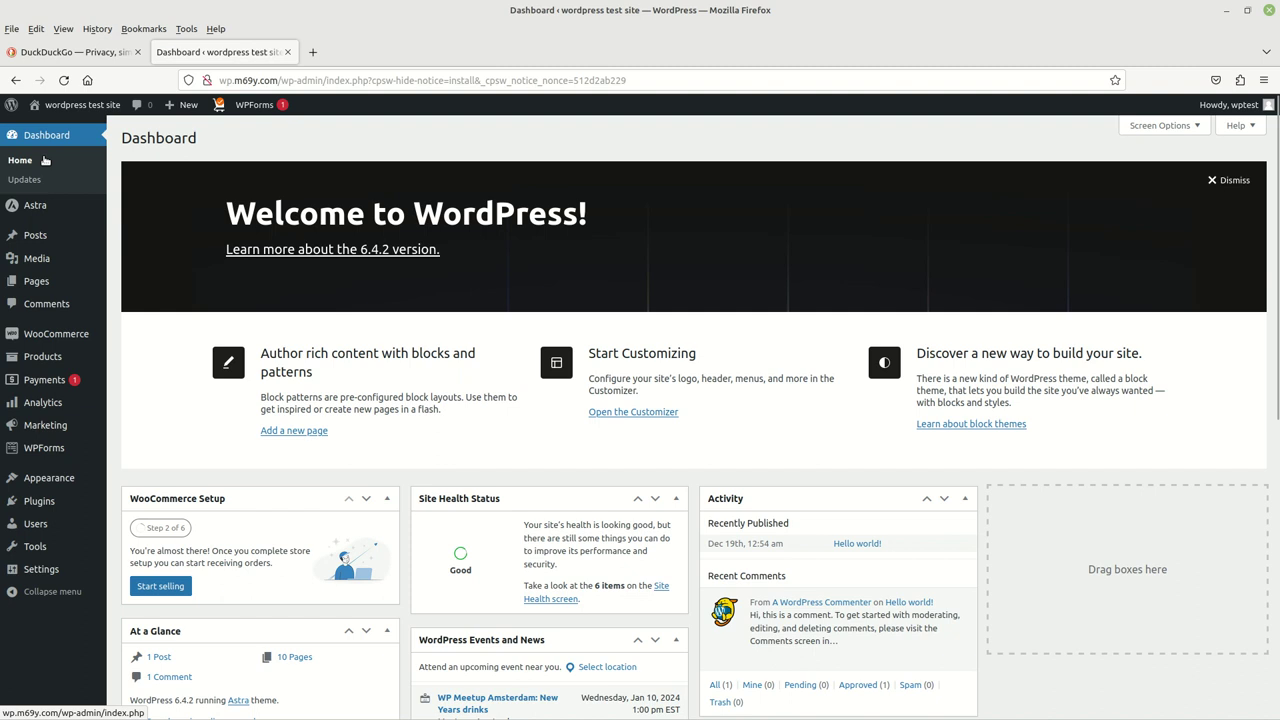
mouse_move(40, 277)
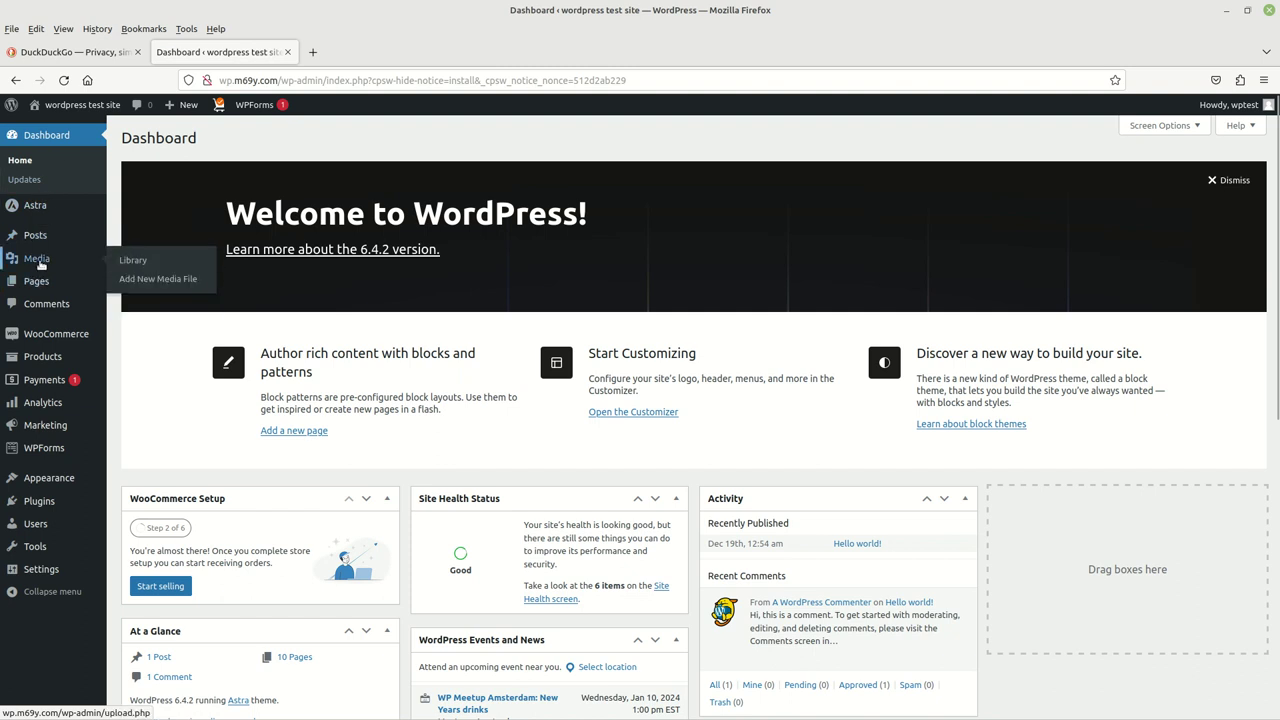
Step: Open the Media Library and review its 32 existing images
left_click(142, 265)
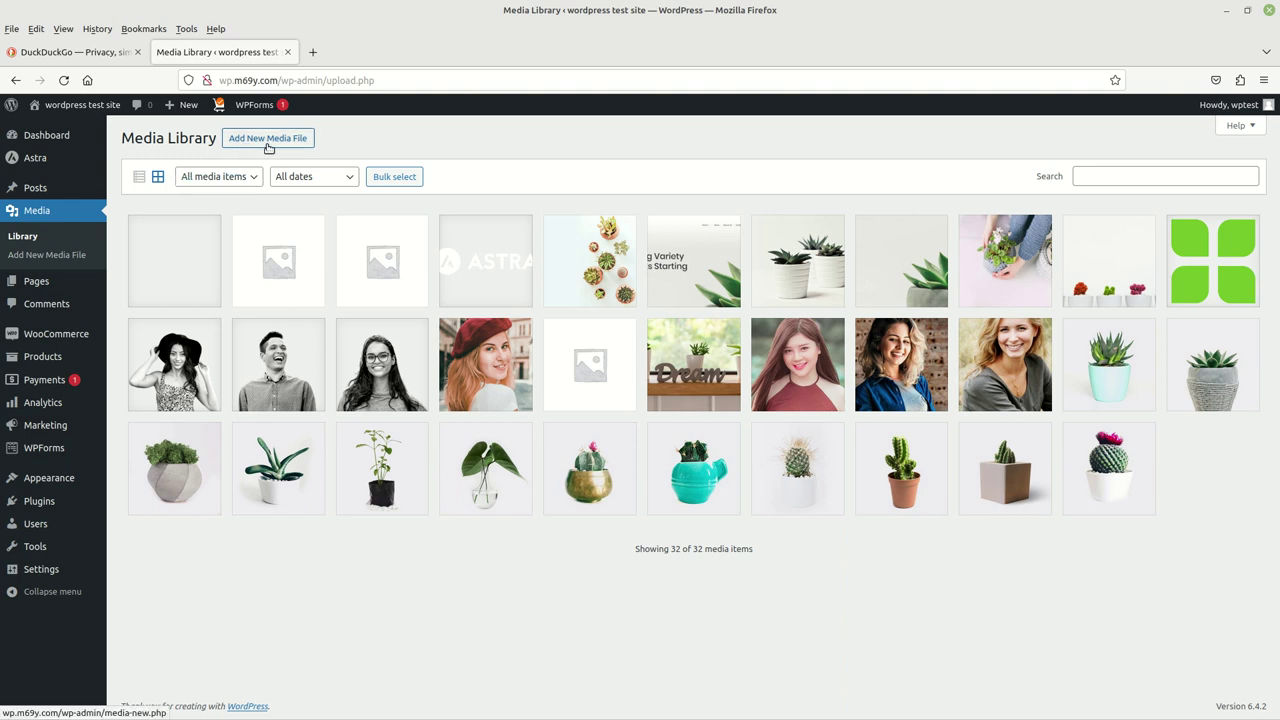
Step: Upload laptop.png from the Pictures folder to the Media Library
left_click(268, 140)
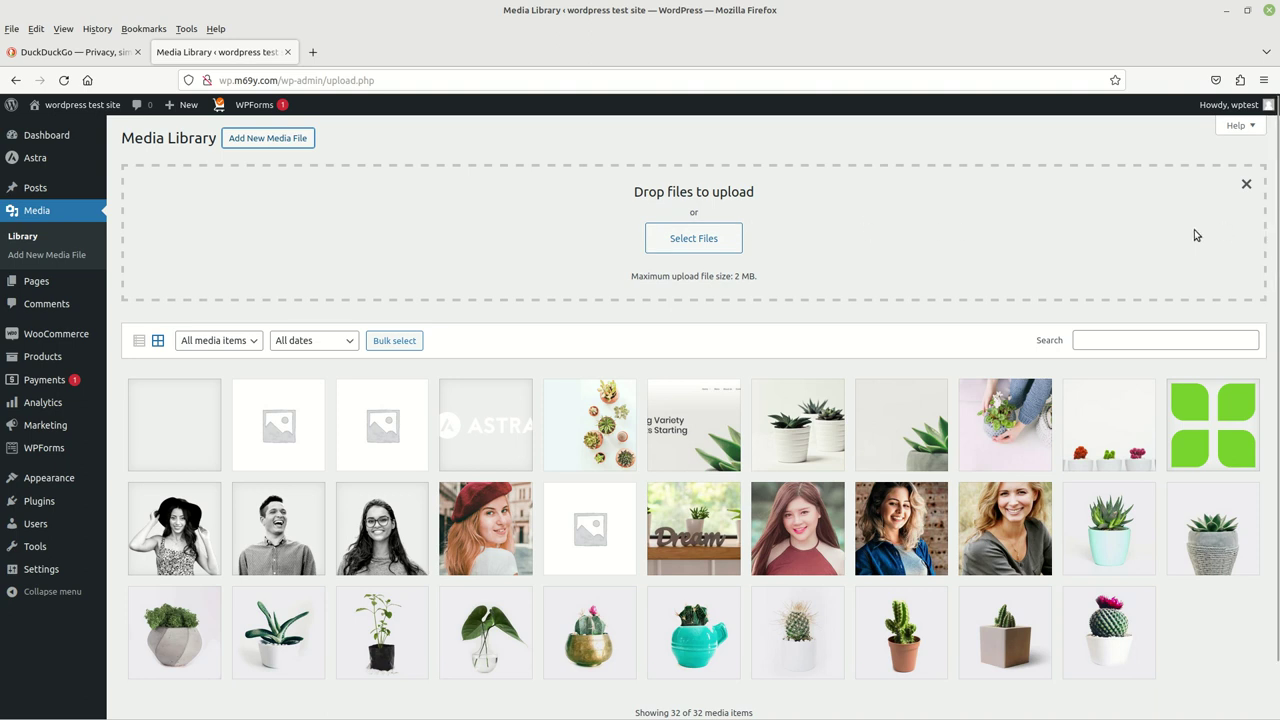
left_click(701, 248)
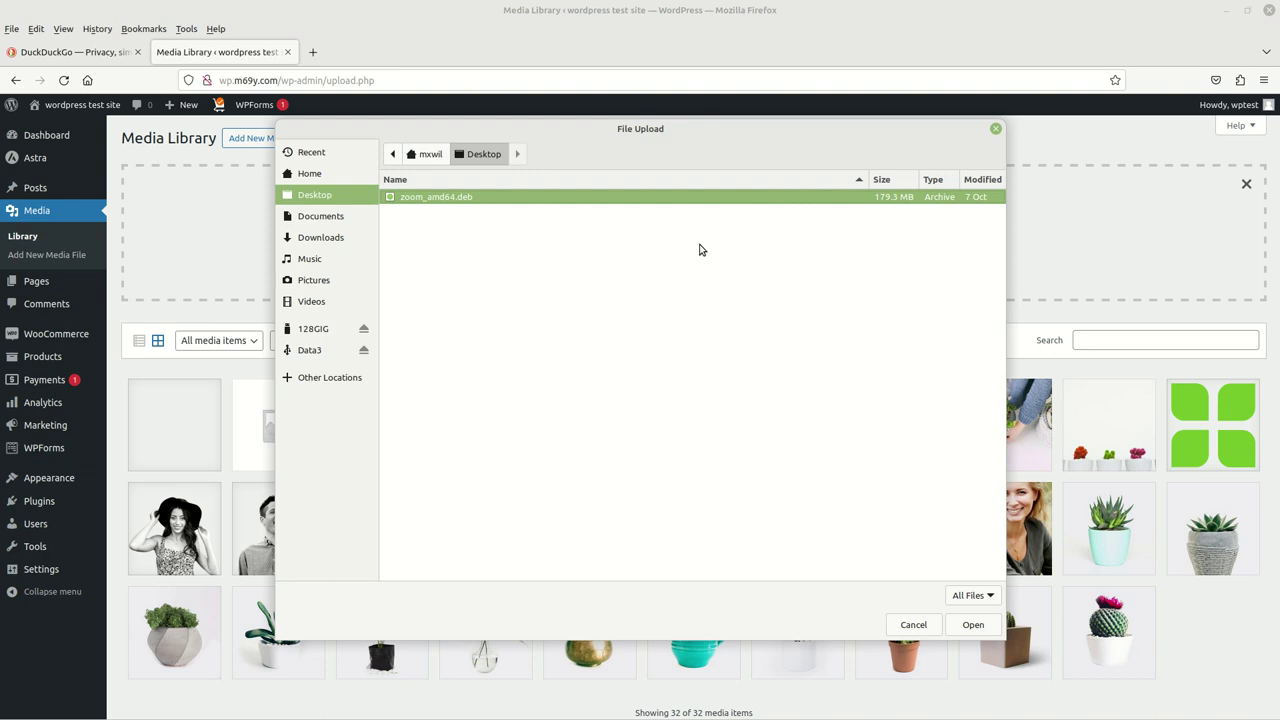
left_click(307, 289)
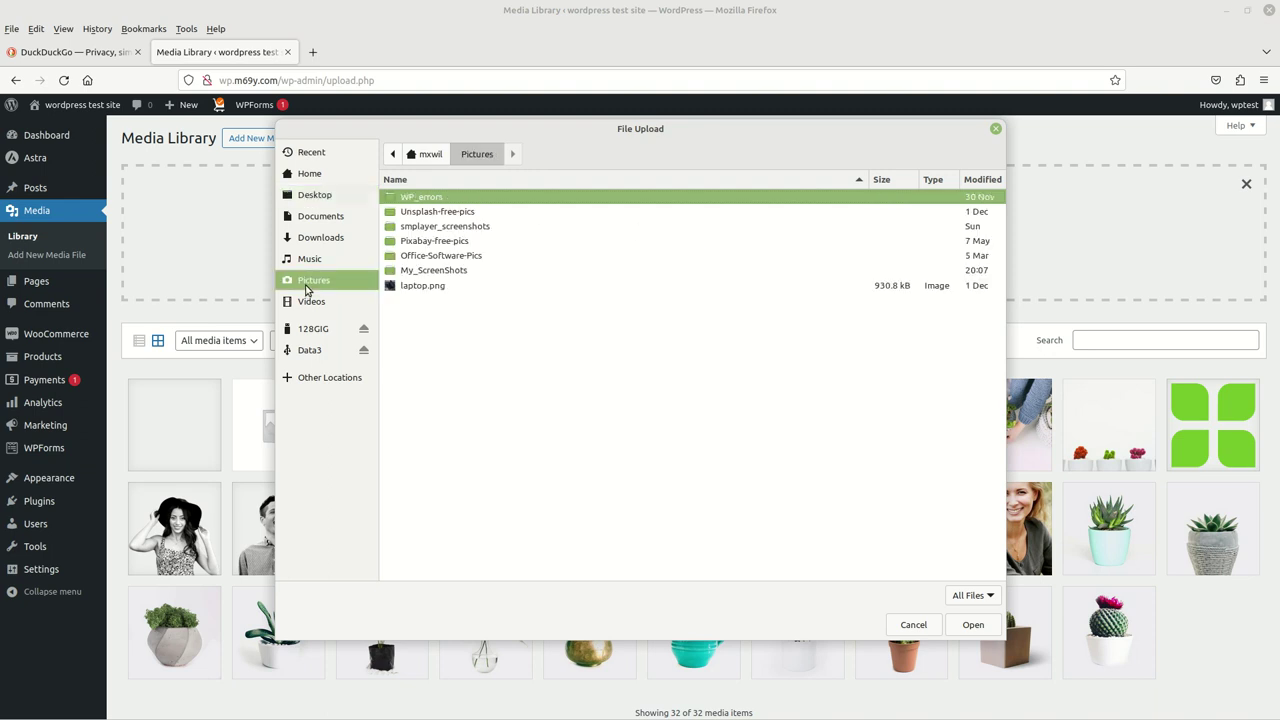
left_click(420, 288)
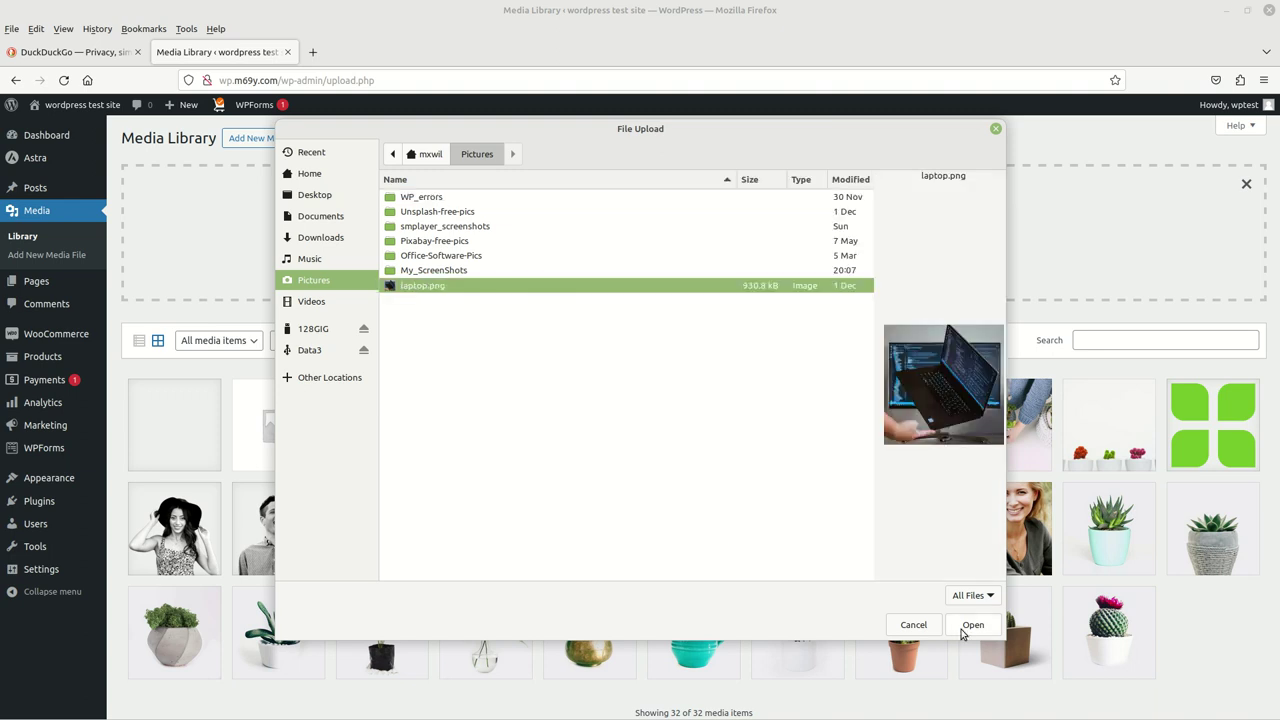
double_click(437, 288)
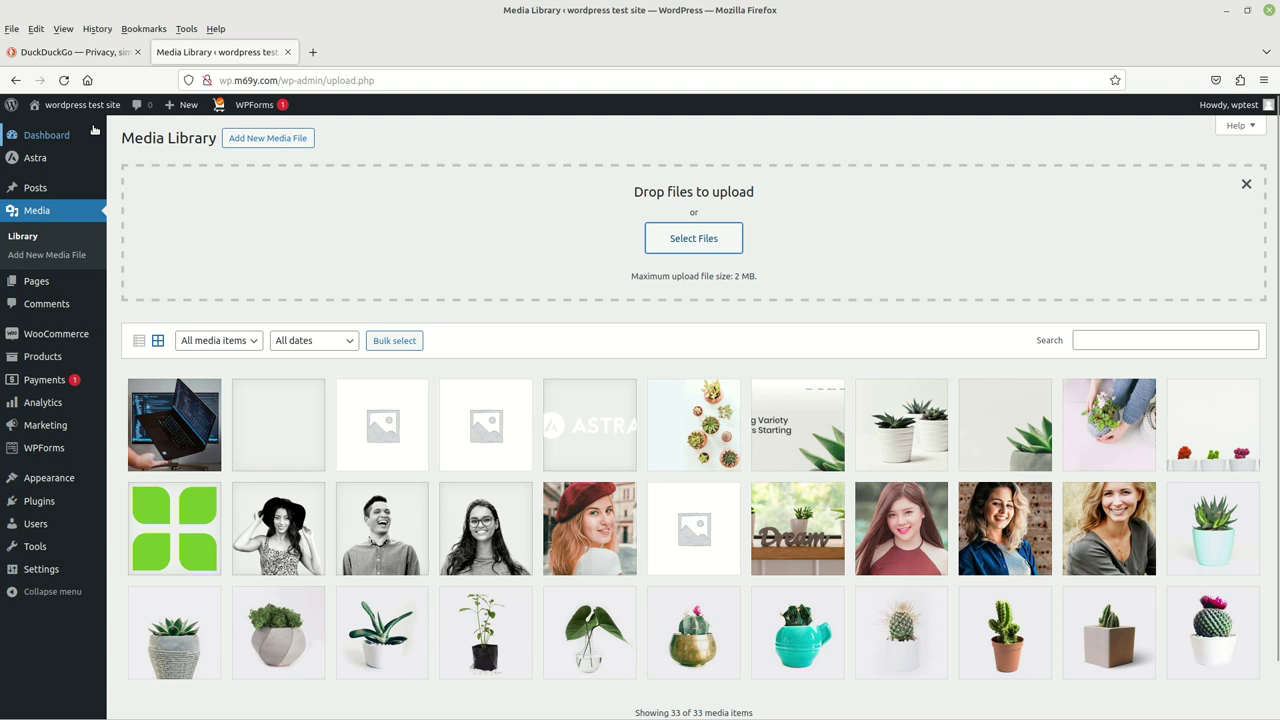
Step: Open the live site in a new tab and switch to its 'wordpress test site' home page
mouse_move(73, 107)
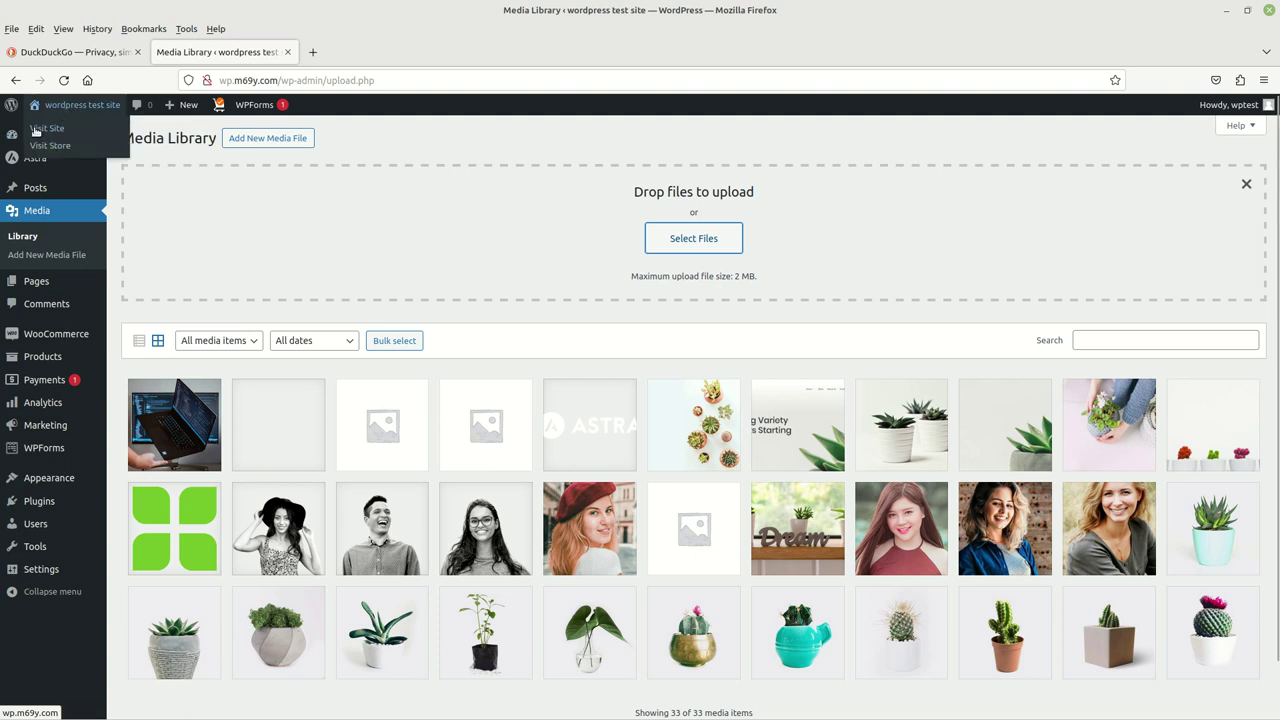
right_click(34, 131)
left_click(67, 133)
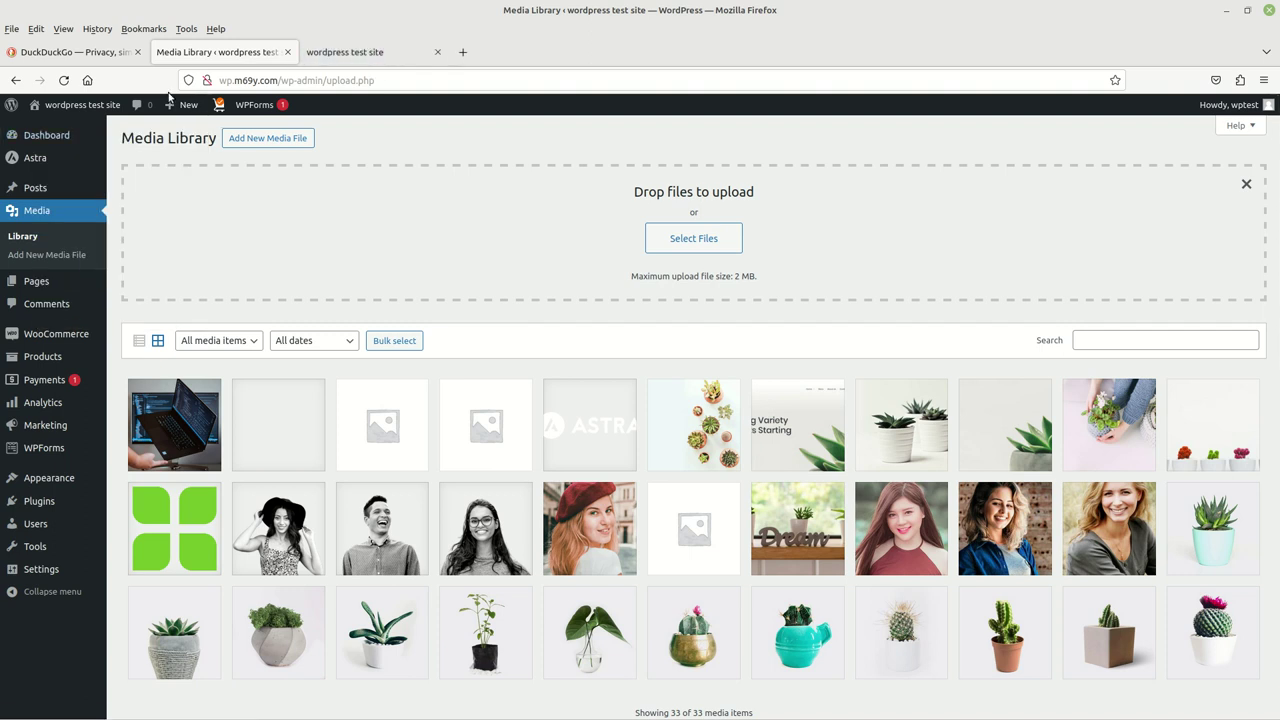
mouse_move(86, 113)
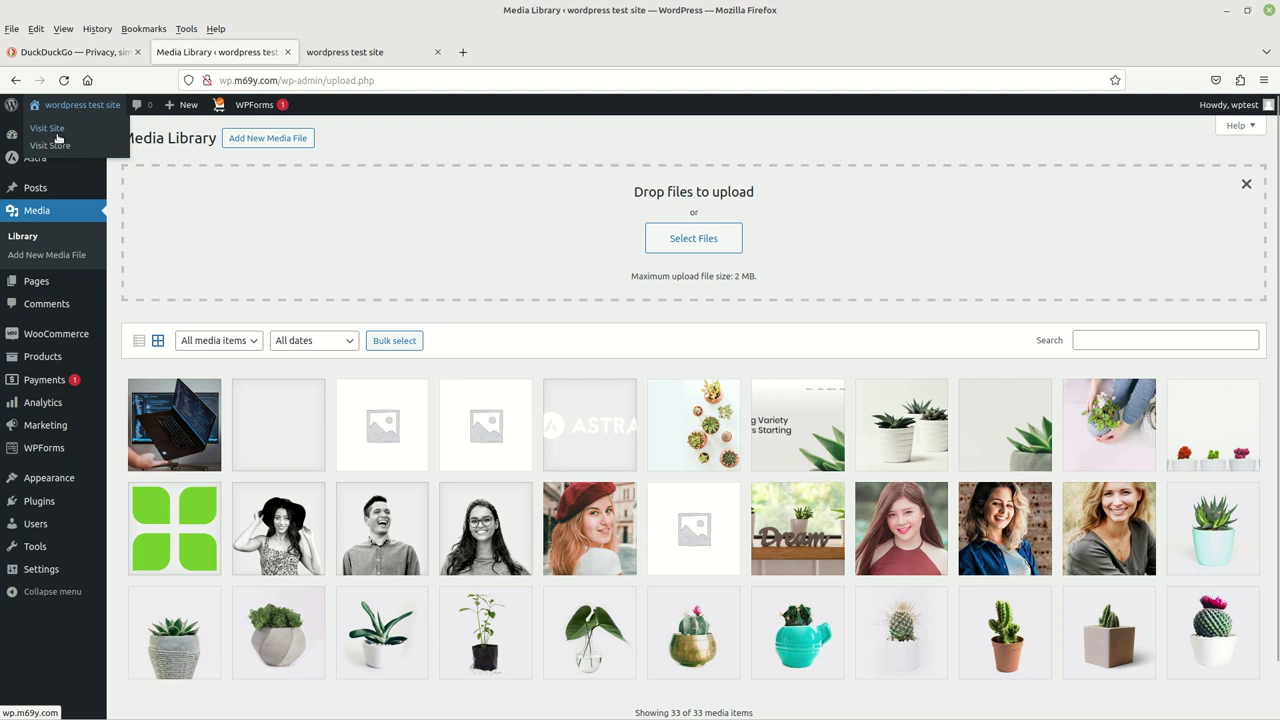
right_click(55, 131)
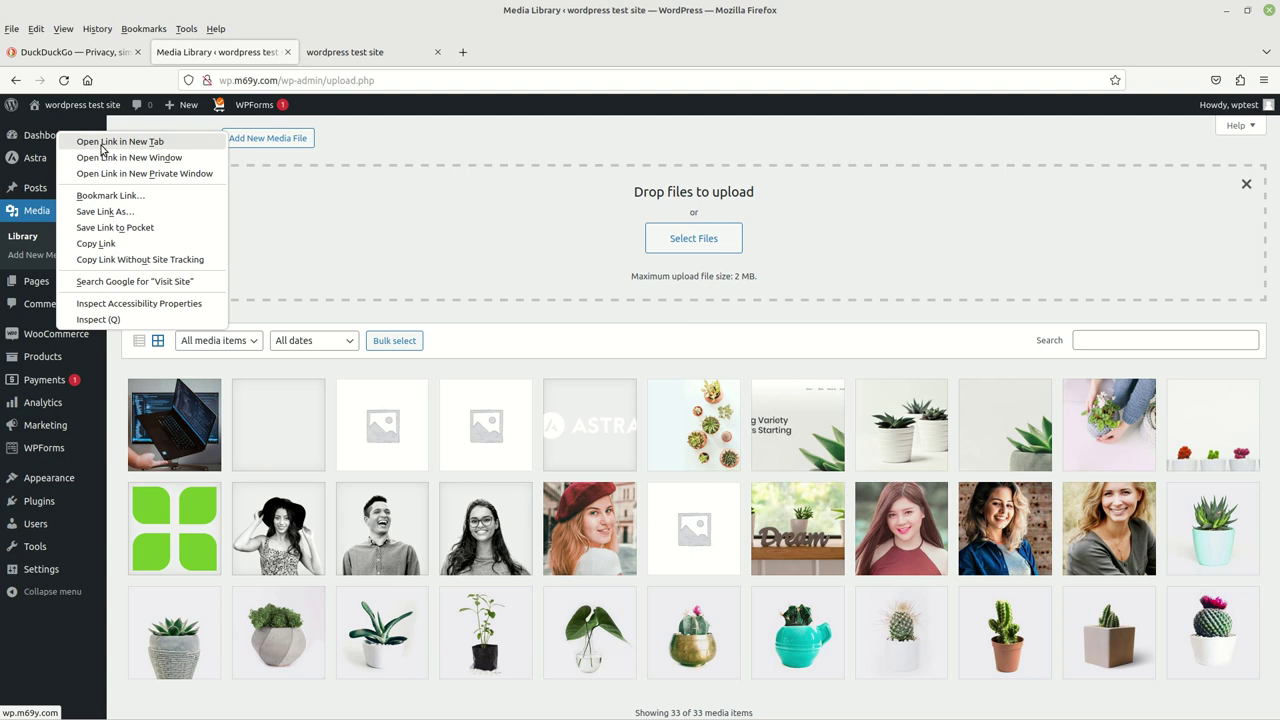
left_click(350, 56)
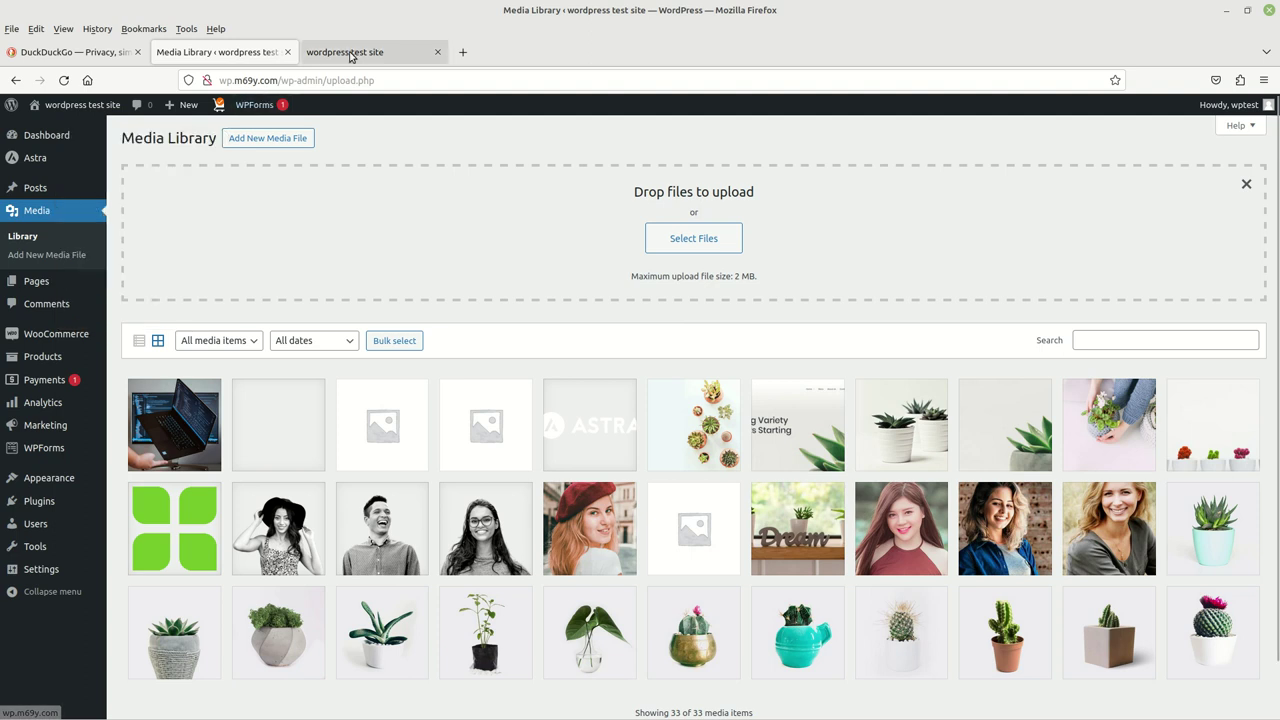
left_click(350, 56)
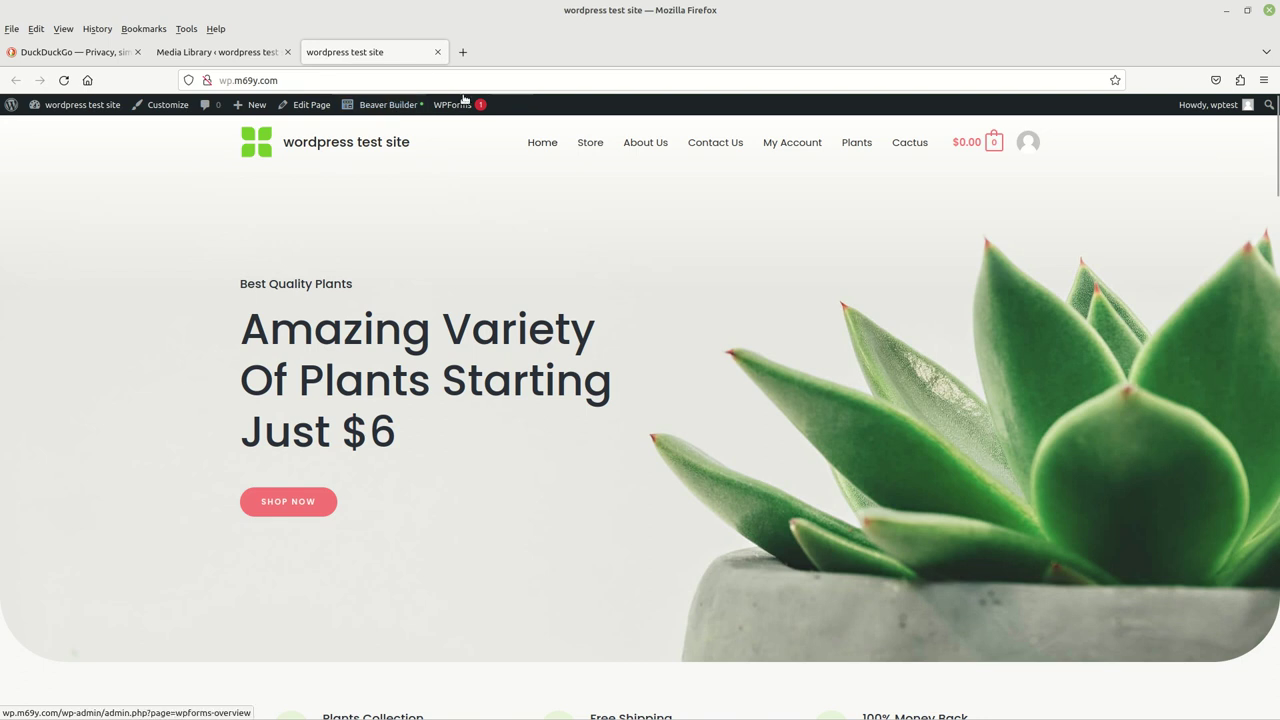
Step: Launch Beaver Builder on the Home page, skip the tour, and open the hero heading's settings
left_click(377, 108)
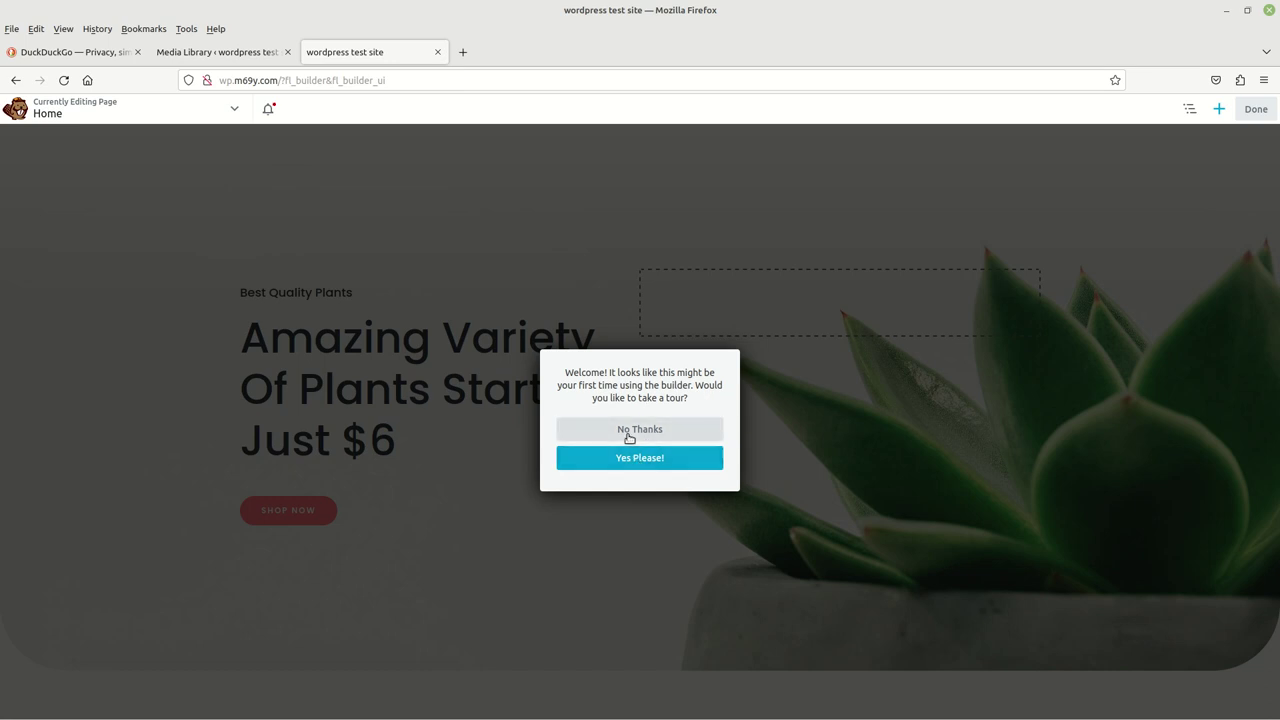
left_click(628, 437)
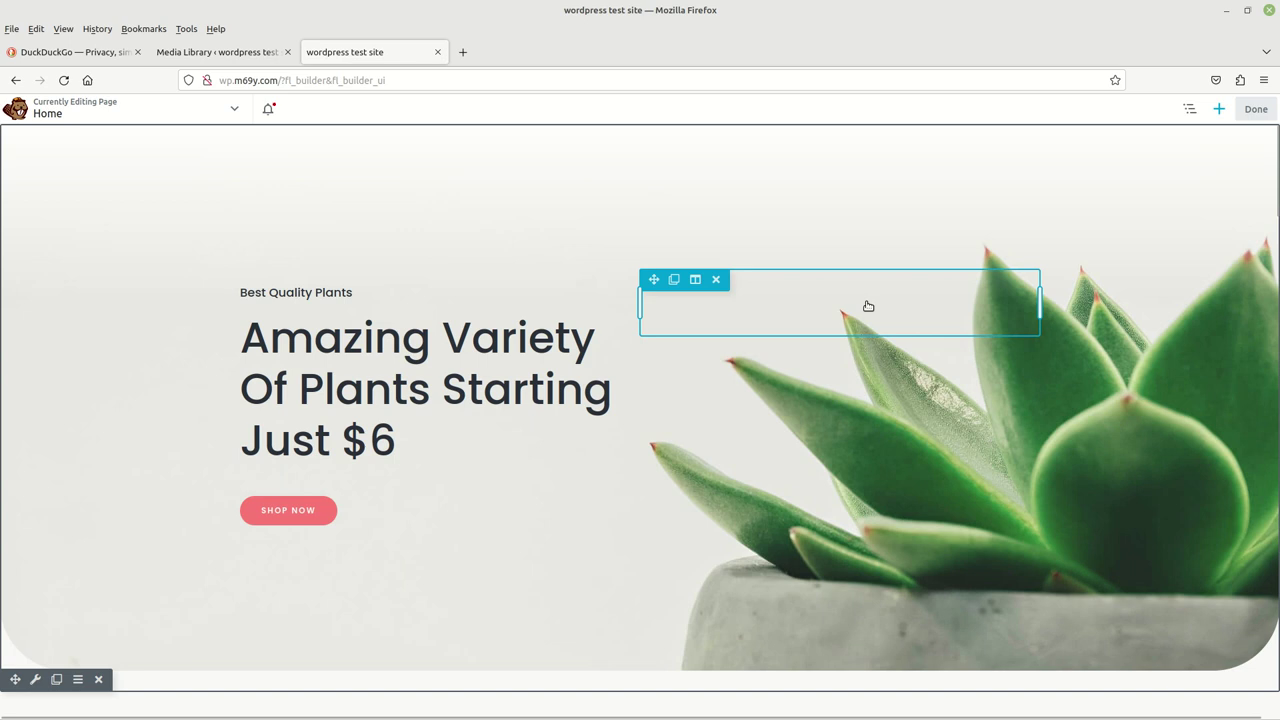
mouse_move(766, 291)
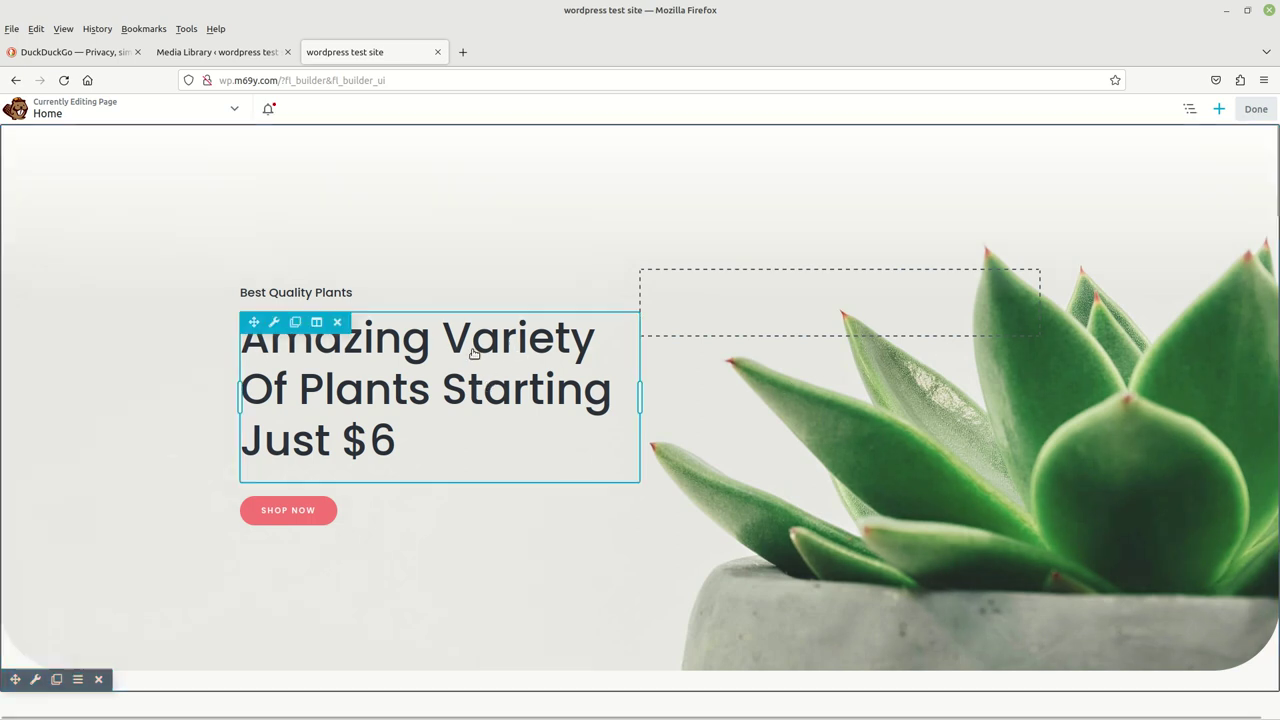
left_click(316, 322)
left_click(316, 322)
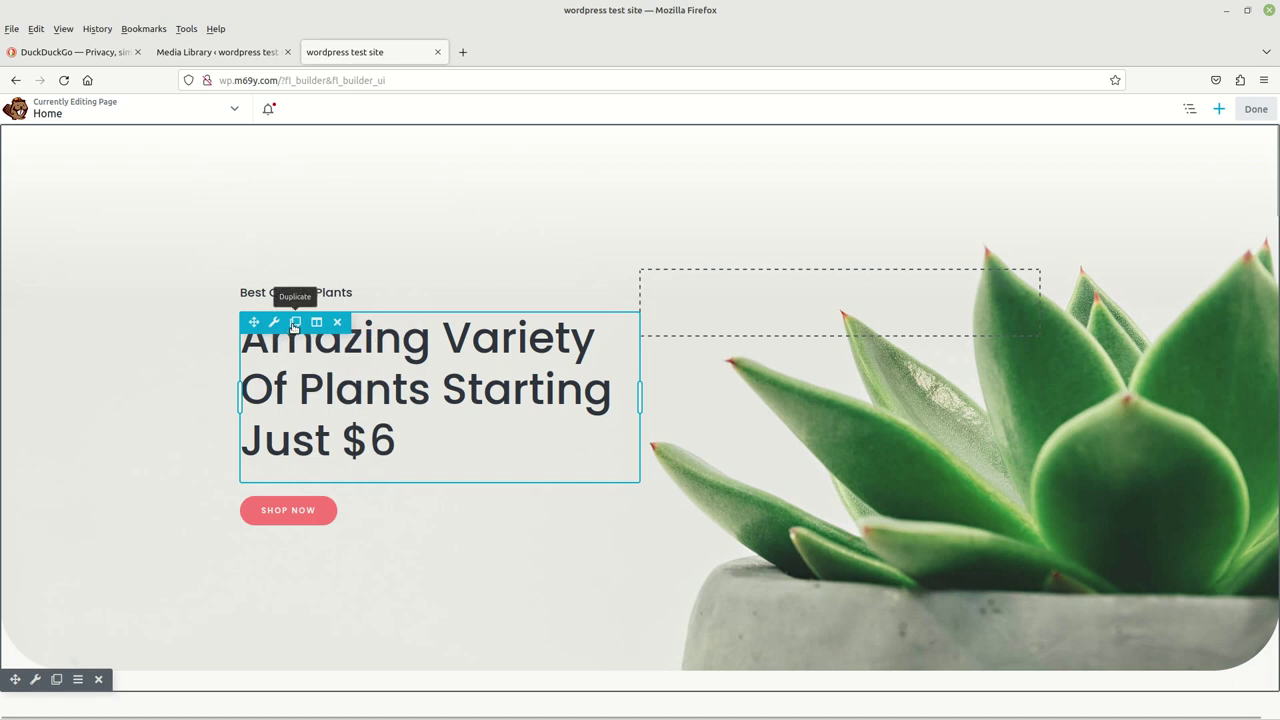
mouse_move(270, 327)
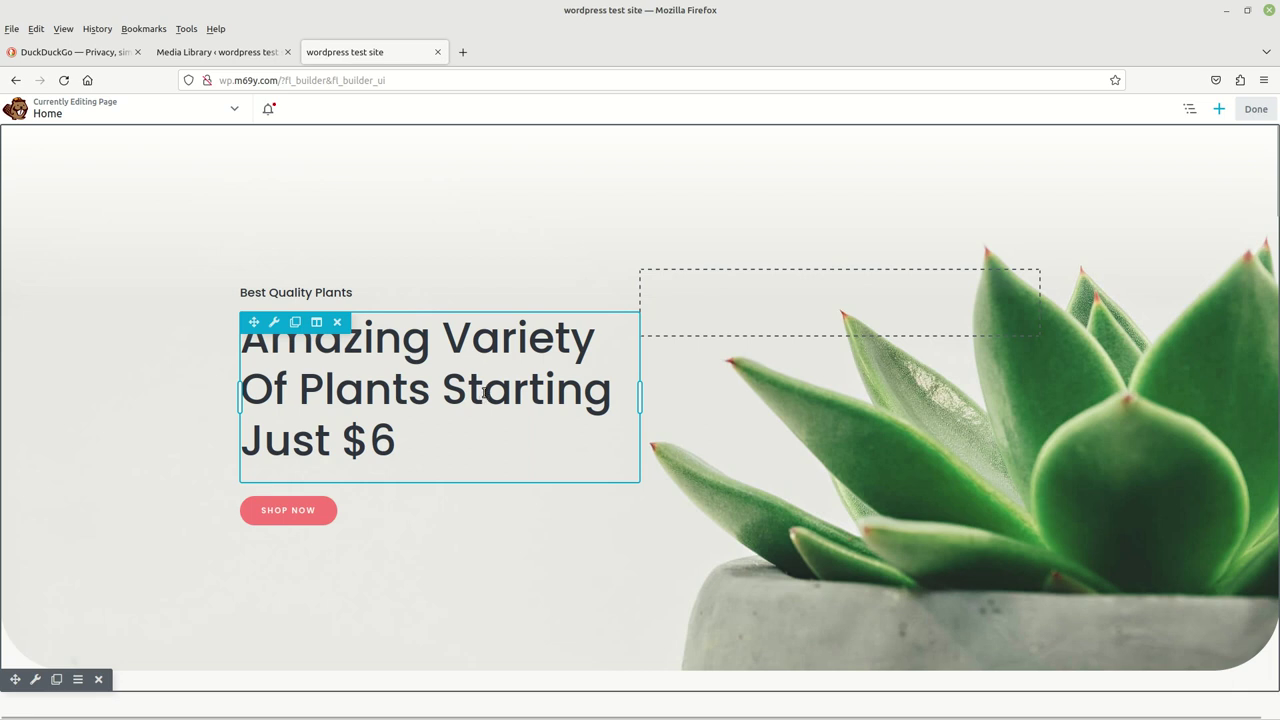
left_click(484, 393)
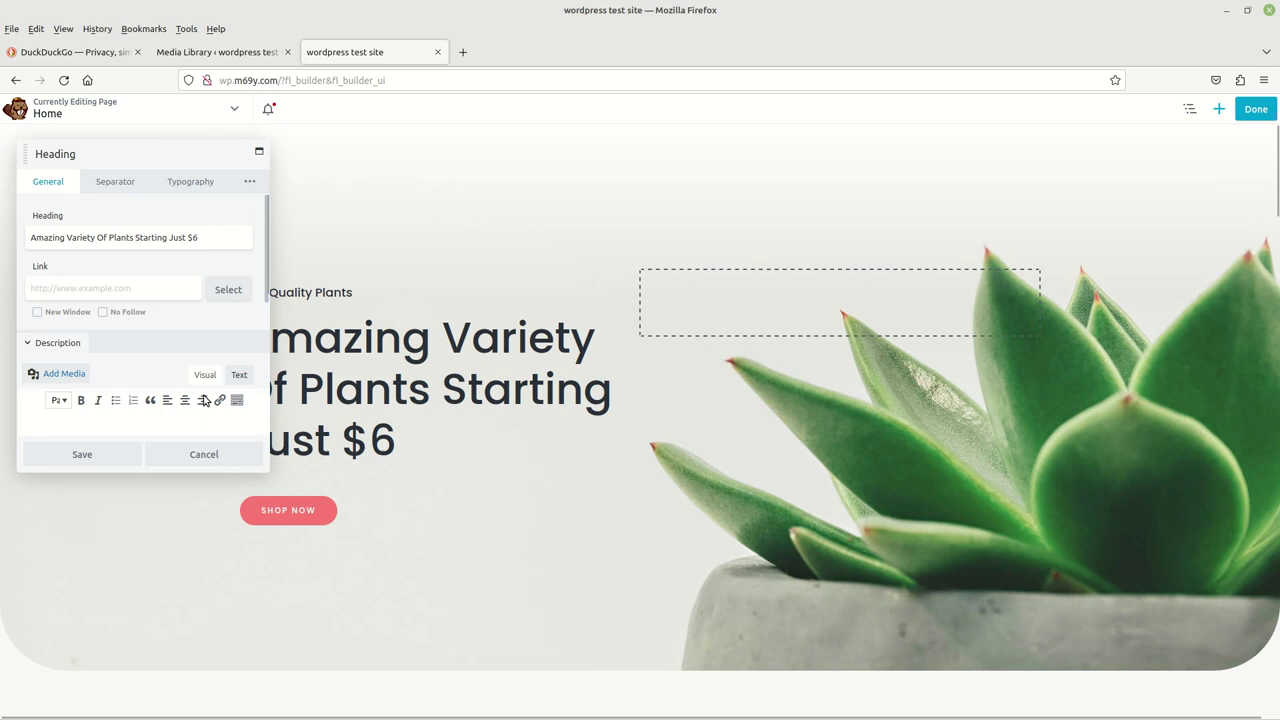
Step: Replace 'Amazing Variety Of Plants Starting' with 'Get good prices from our site -' in the heading
left_click(168, 456)
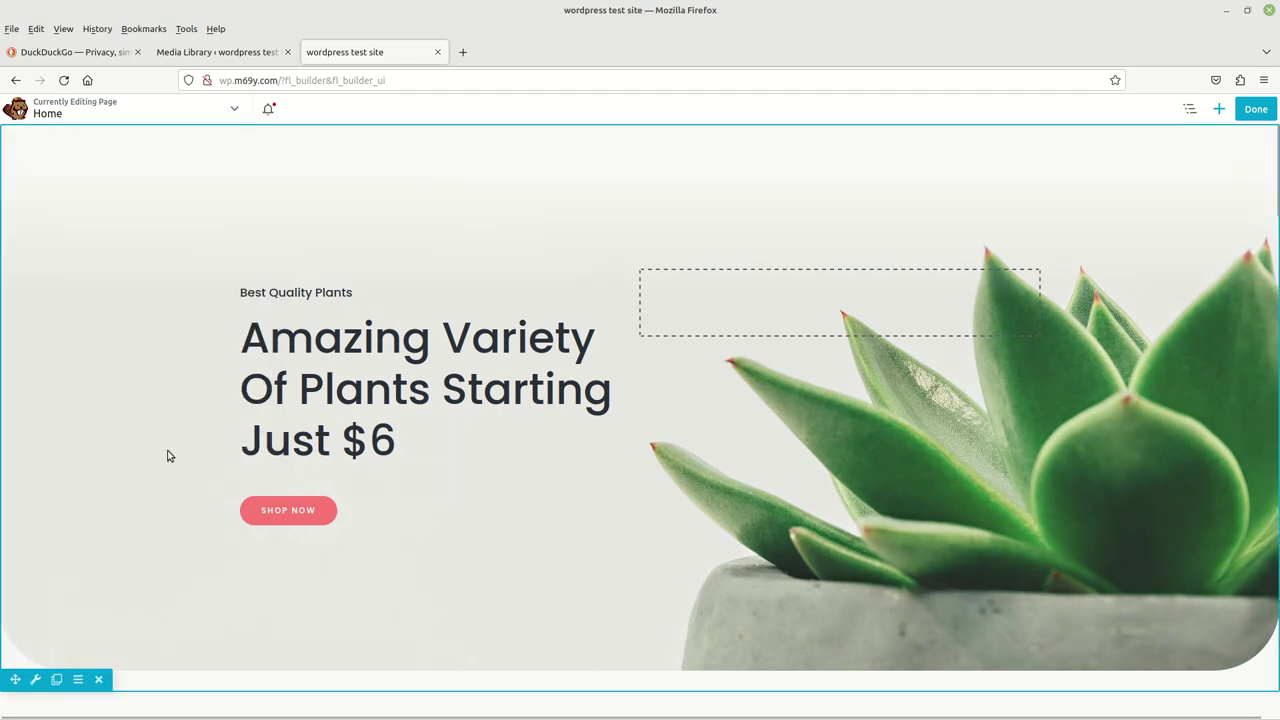
left_click(465, 369)
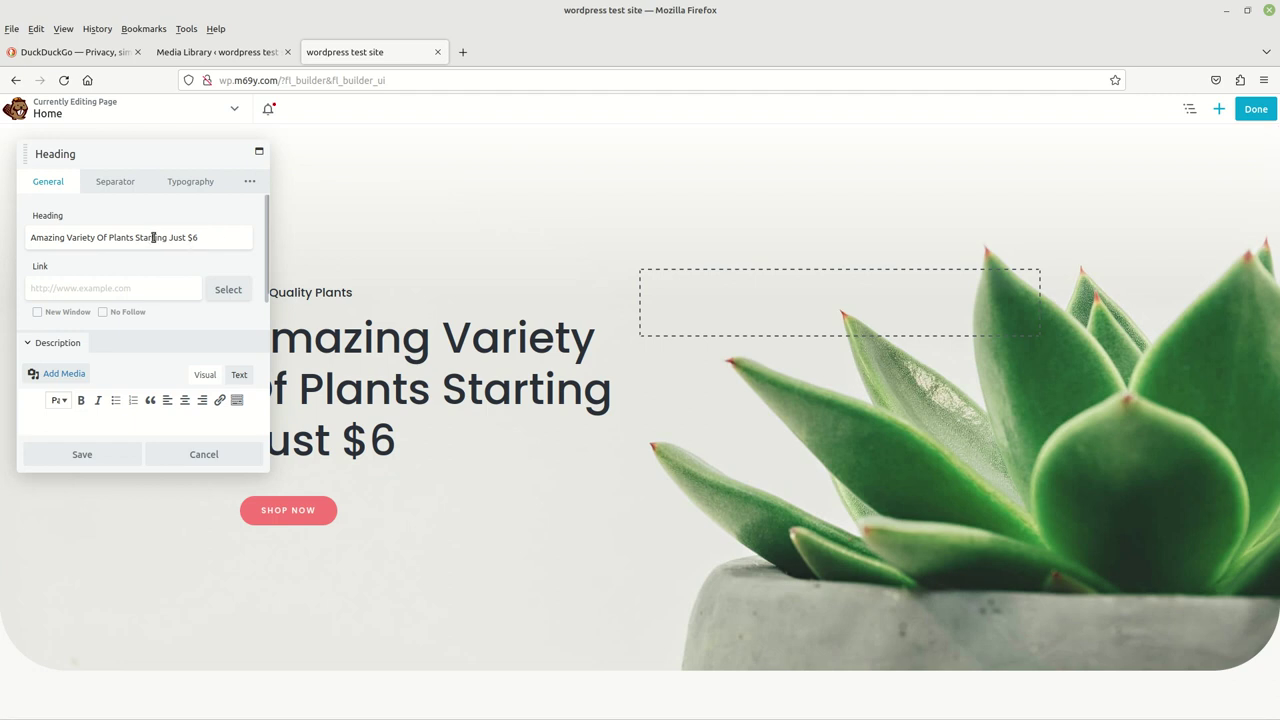
left_click_drag(166, 238, 10, 228)
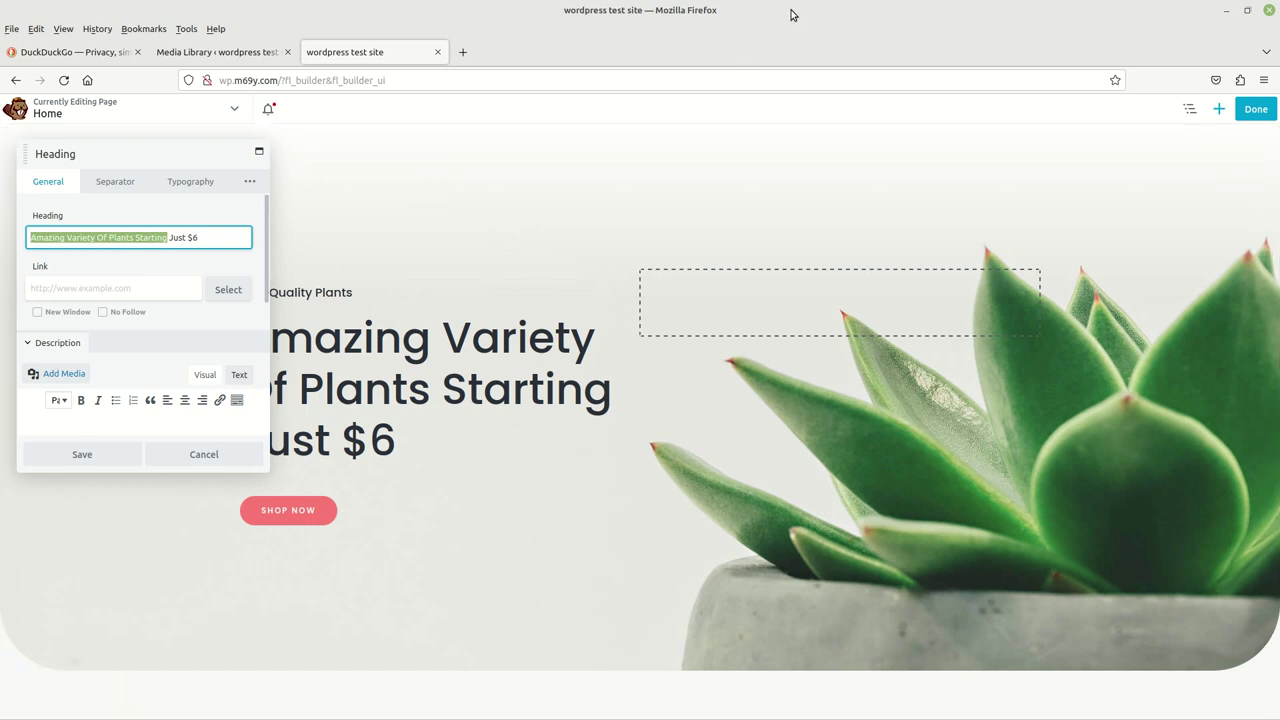
type("Ge")
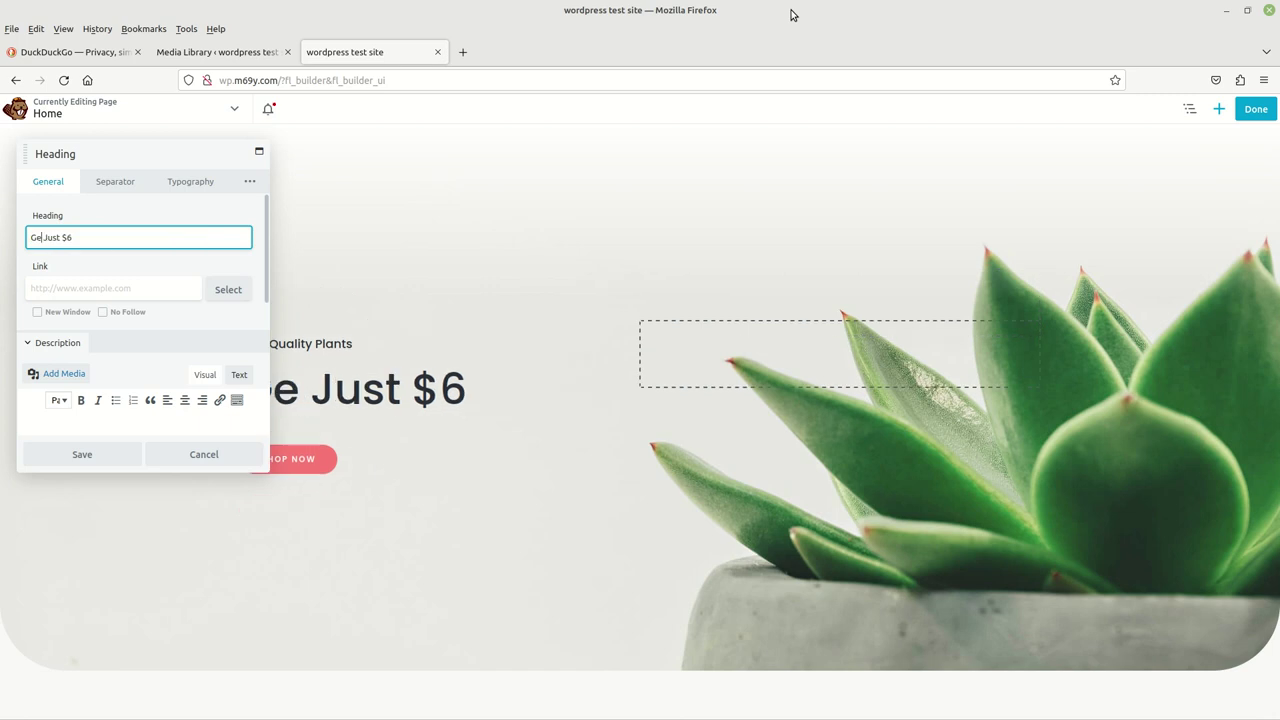
type("t good pr")
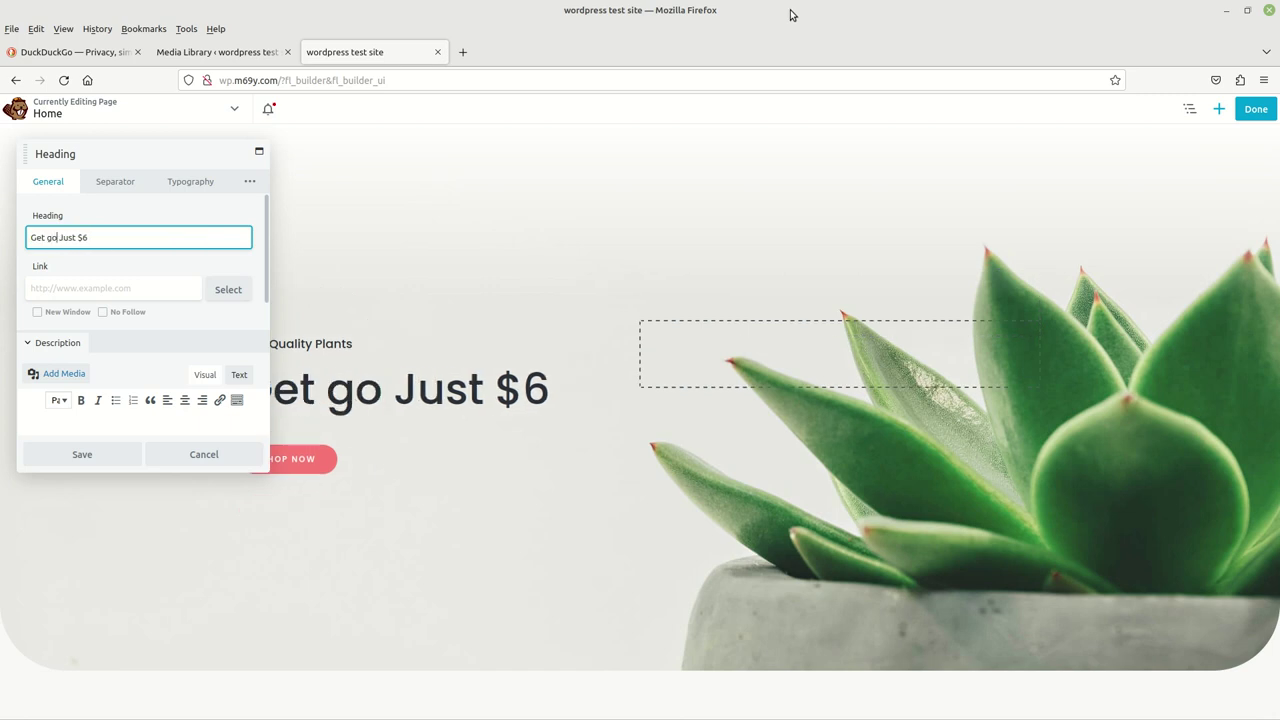
type("ices")
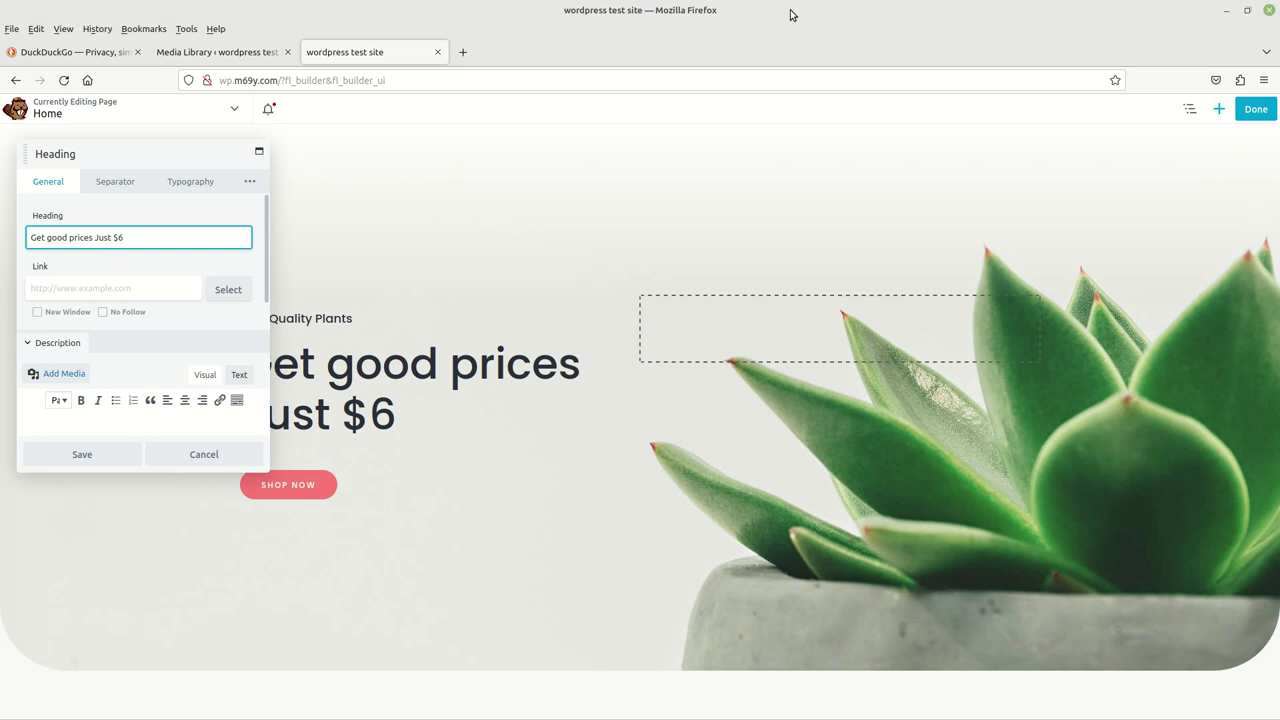
type(" from o")
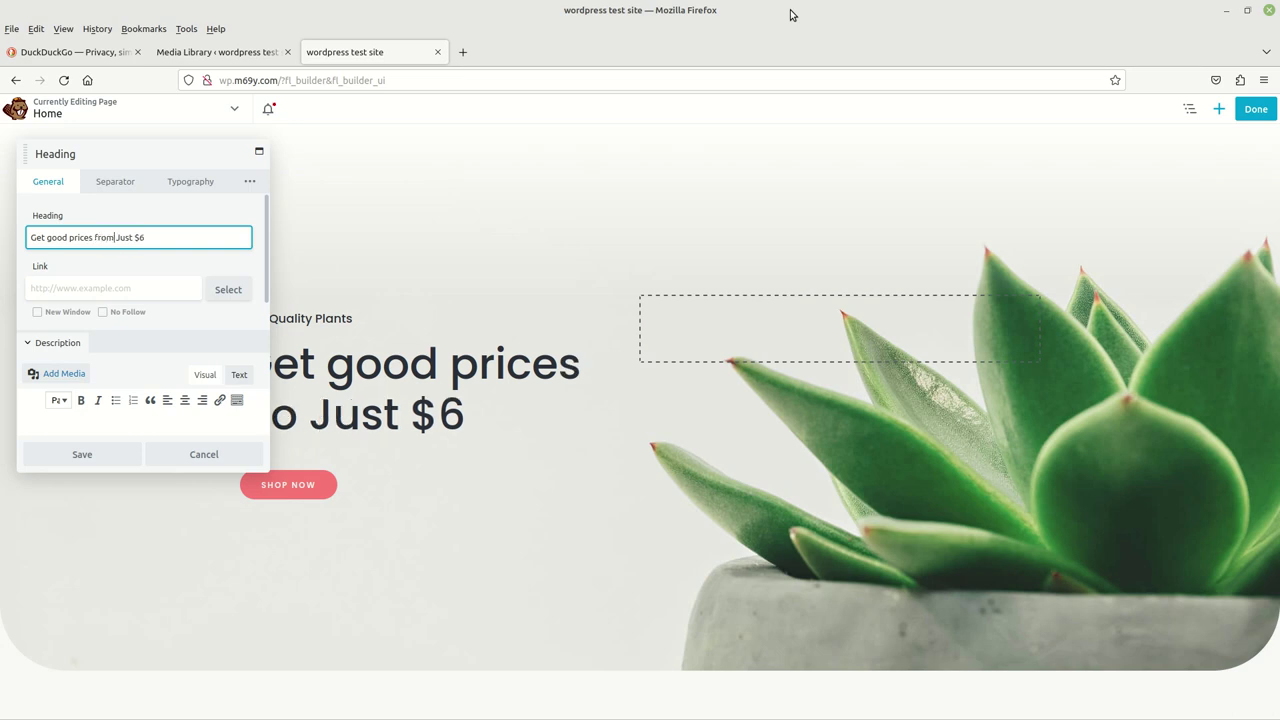
type("ur si")
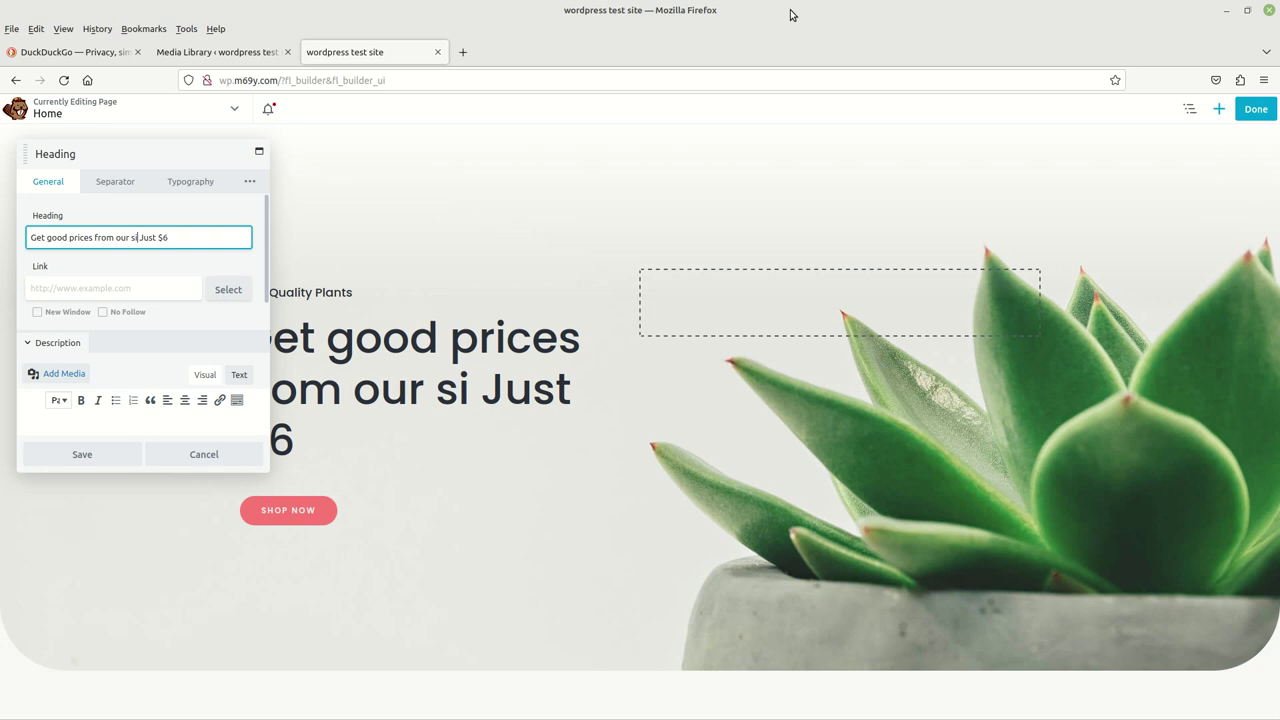
type("r")
key("BackSpace")
type("tr")
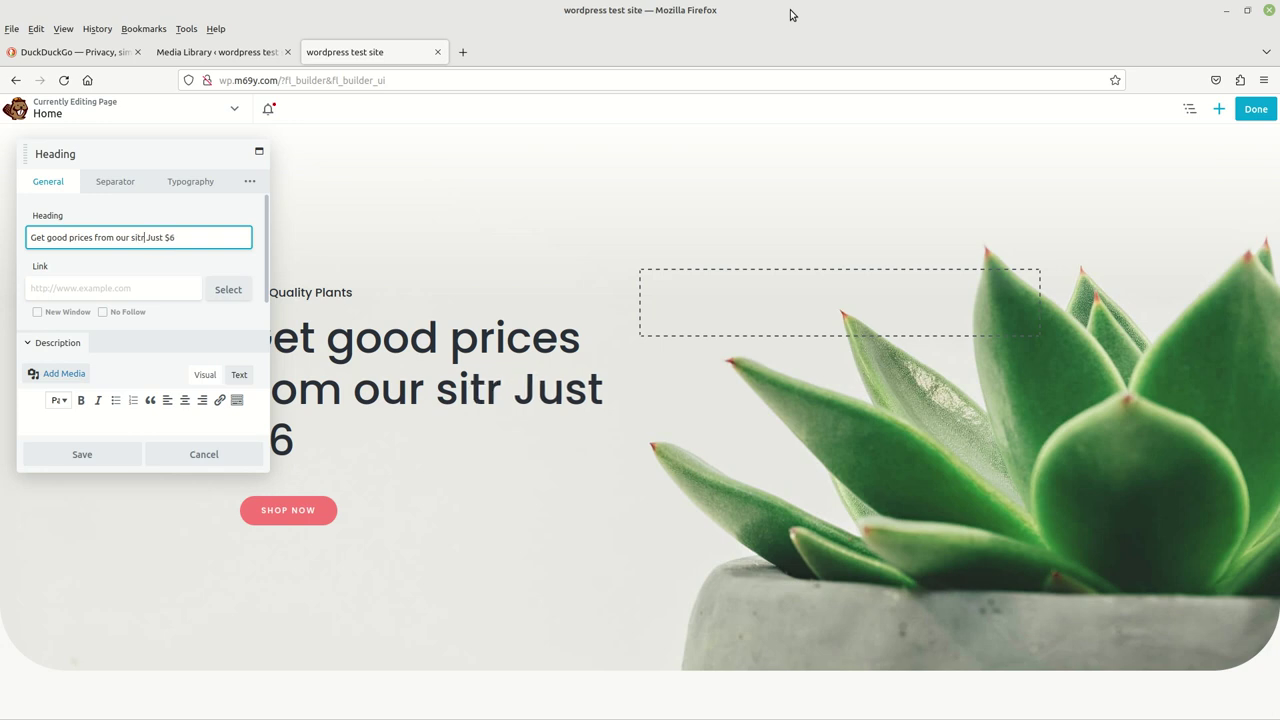
key("BackSpace")
type("w -")
key("BackSpace")
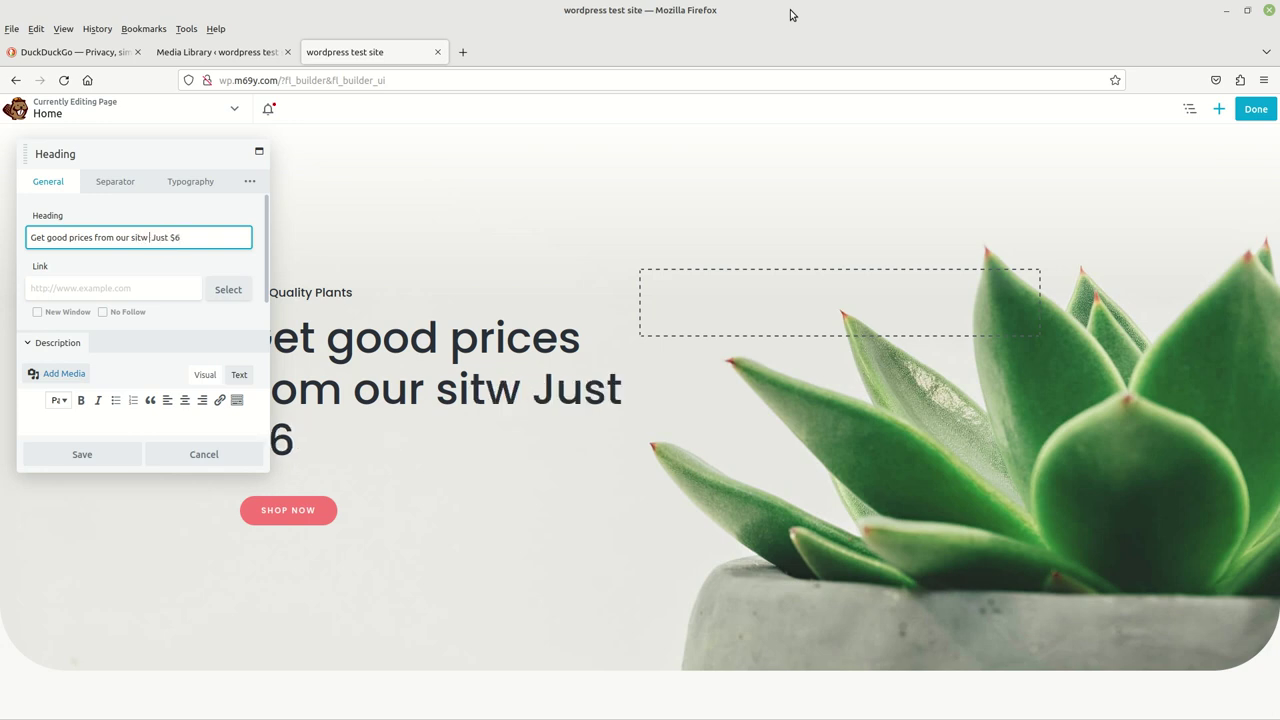
key("BackSpace")
key("BackSpace")
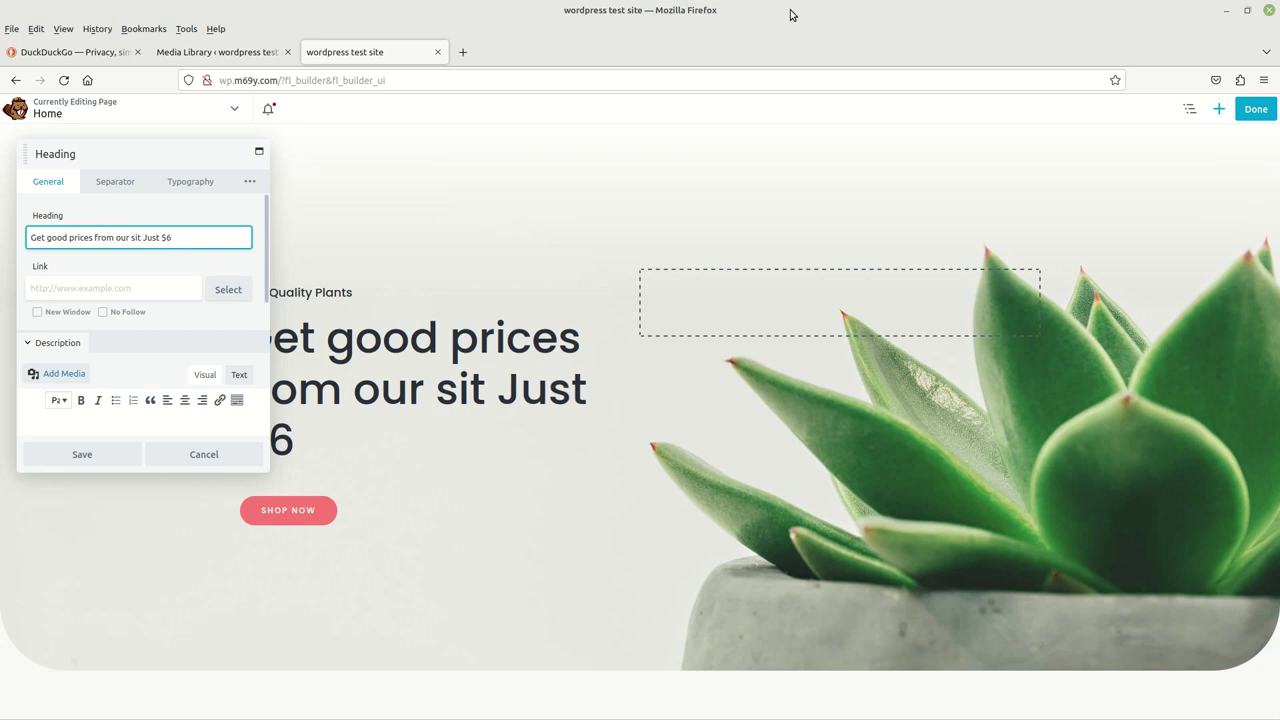
type("e -")
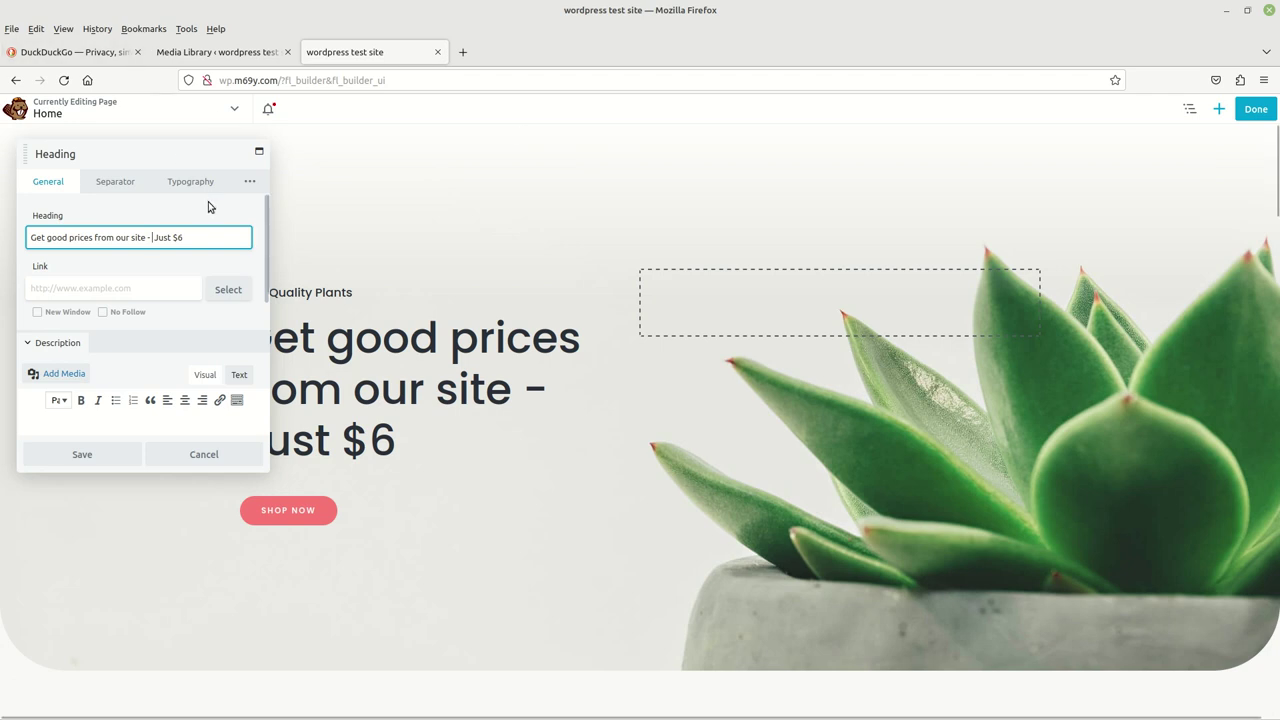
Step: Save the heading so the hero reads 'Get good prices from our site - Just $6'
left_click(74, 456)
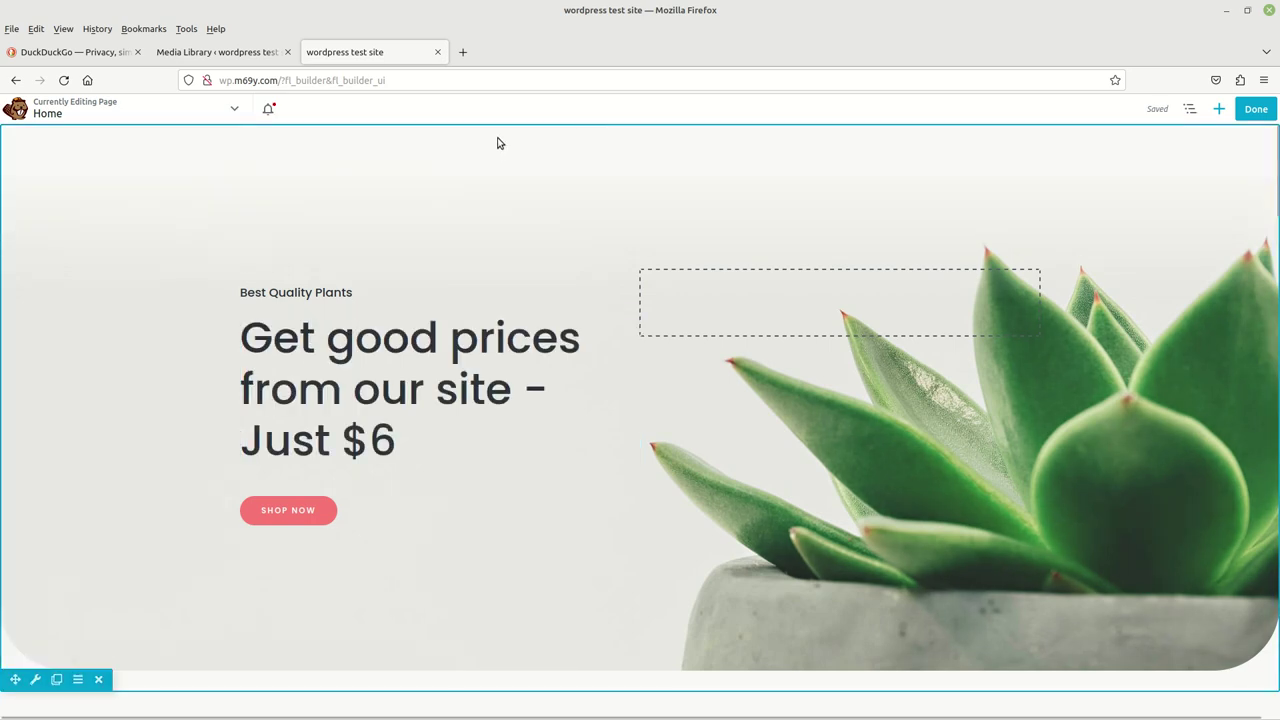
mouse_move(311, 370)
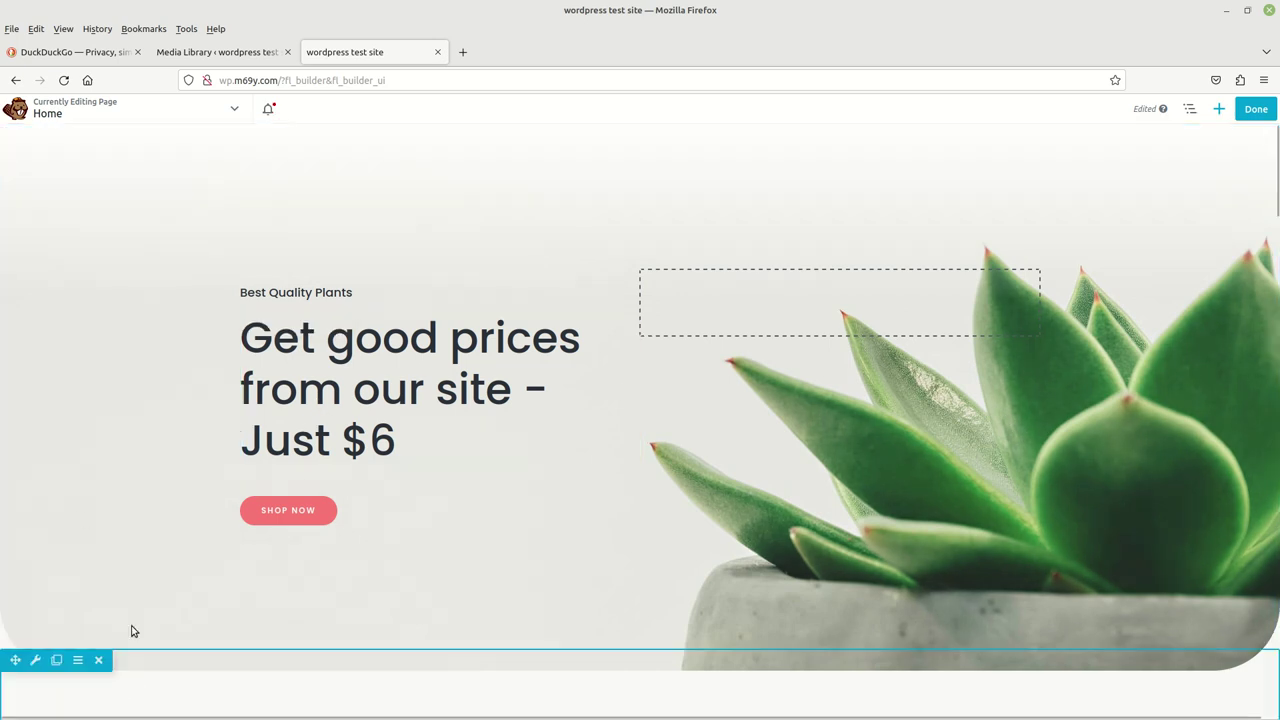
scroll(170, 380, "down", 3)
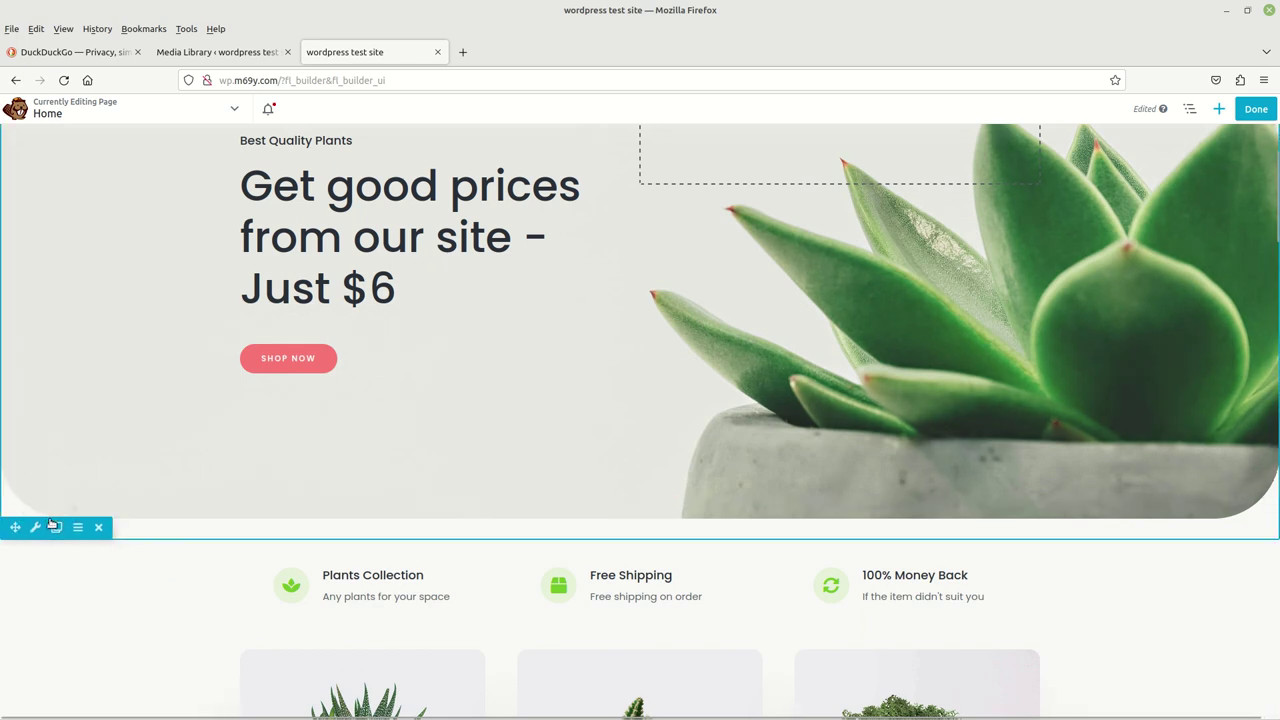
mouse_move(35, 530)
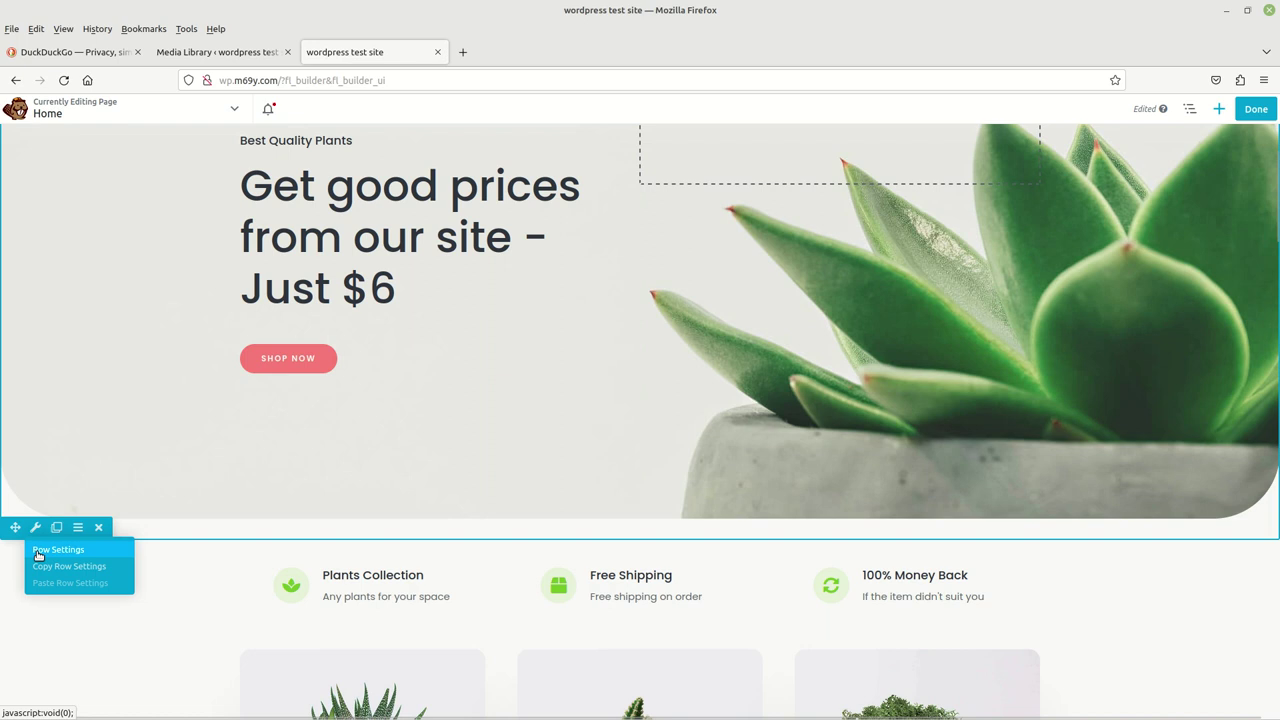
Step: Remove the succulent background photo in the hero row's Style settings
left_click(38, 555)
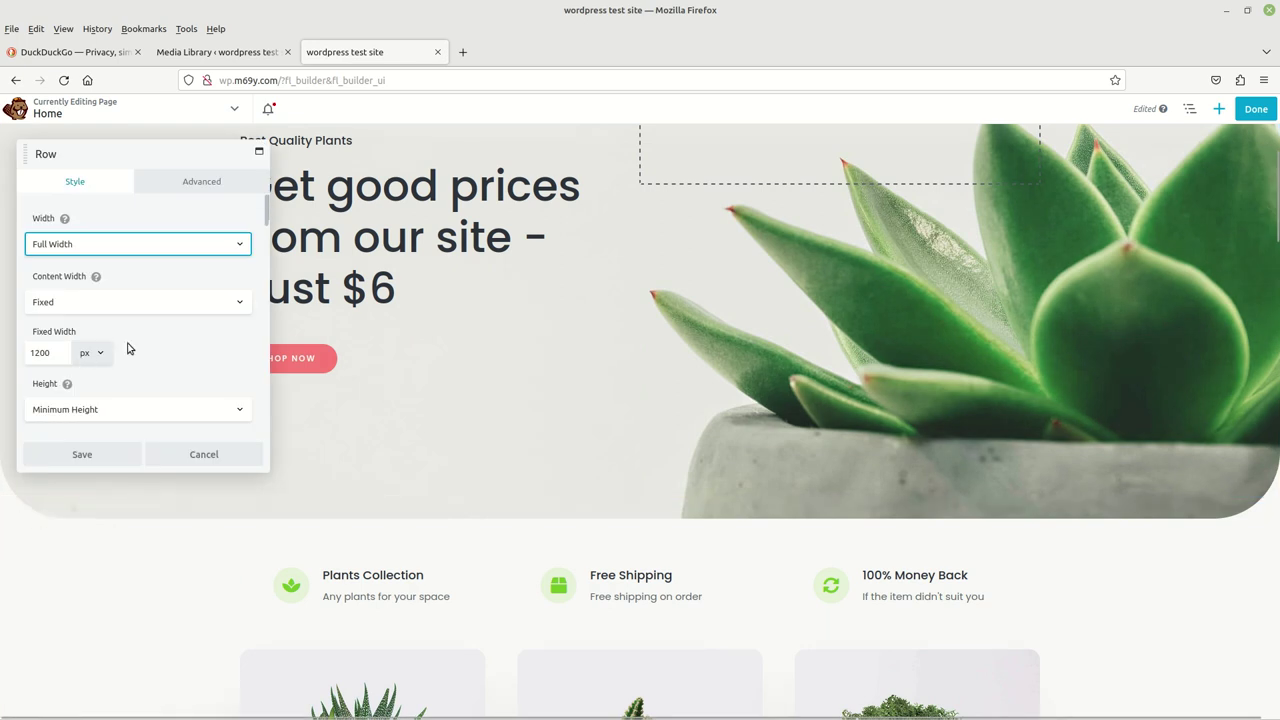
scroll(155, 314, "down", 4)
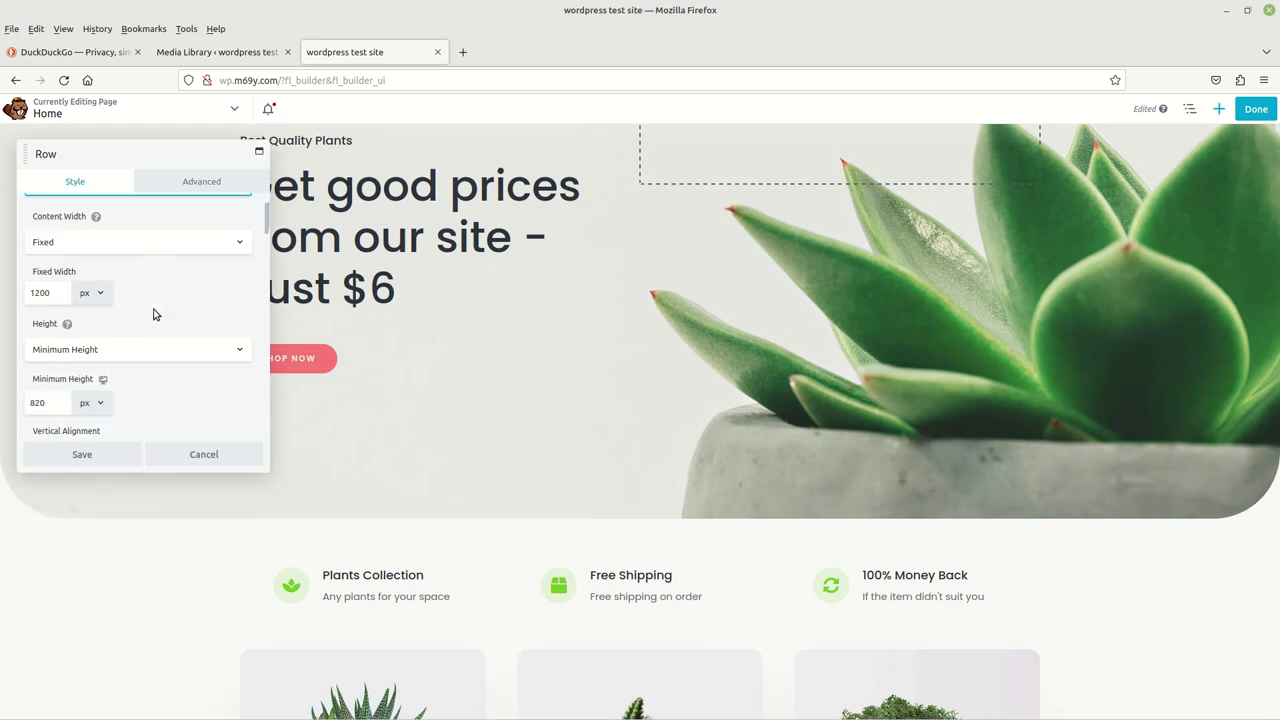
scroll(155, 308, "down", 5)
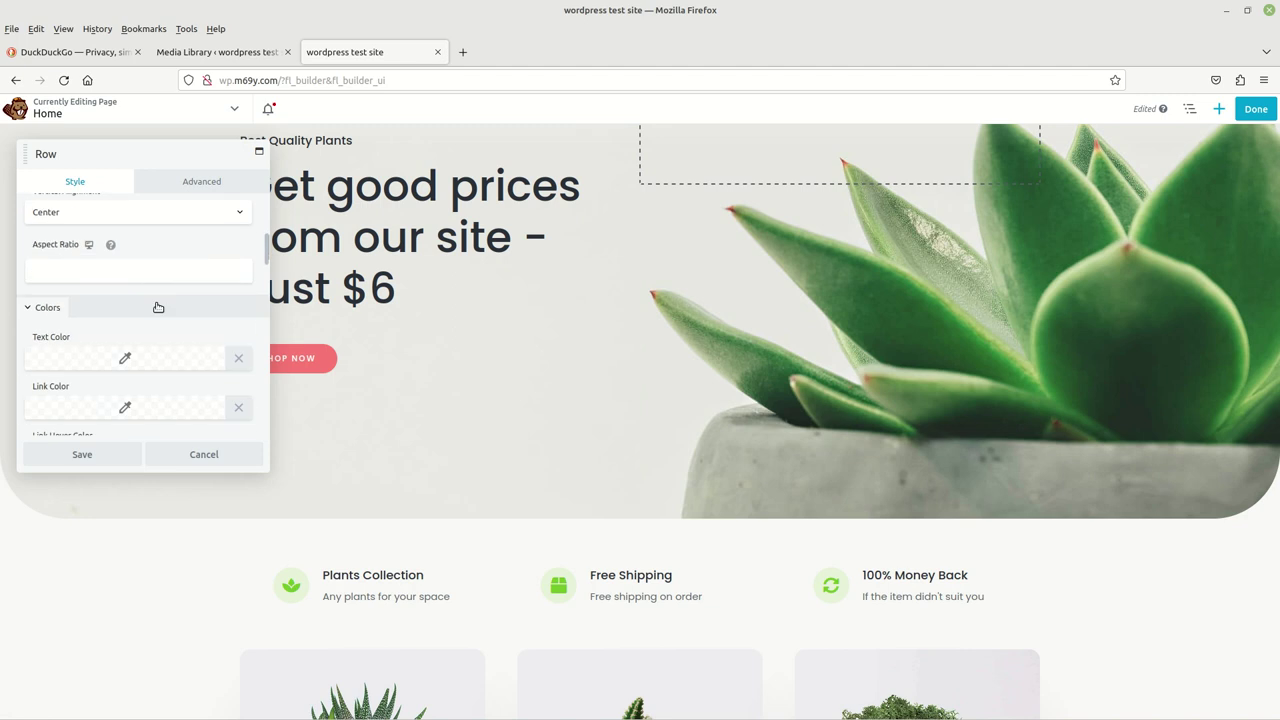
scroll(155, 305, "down", 2)
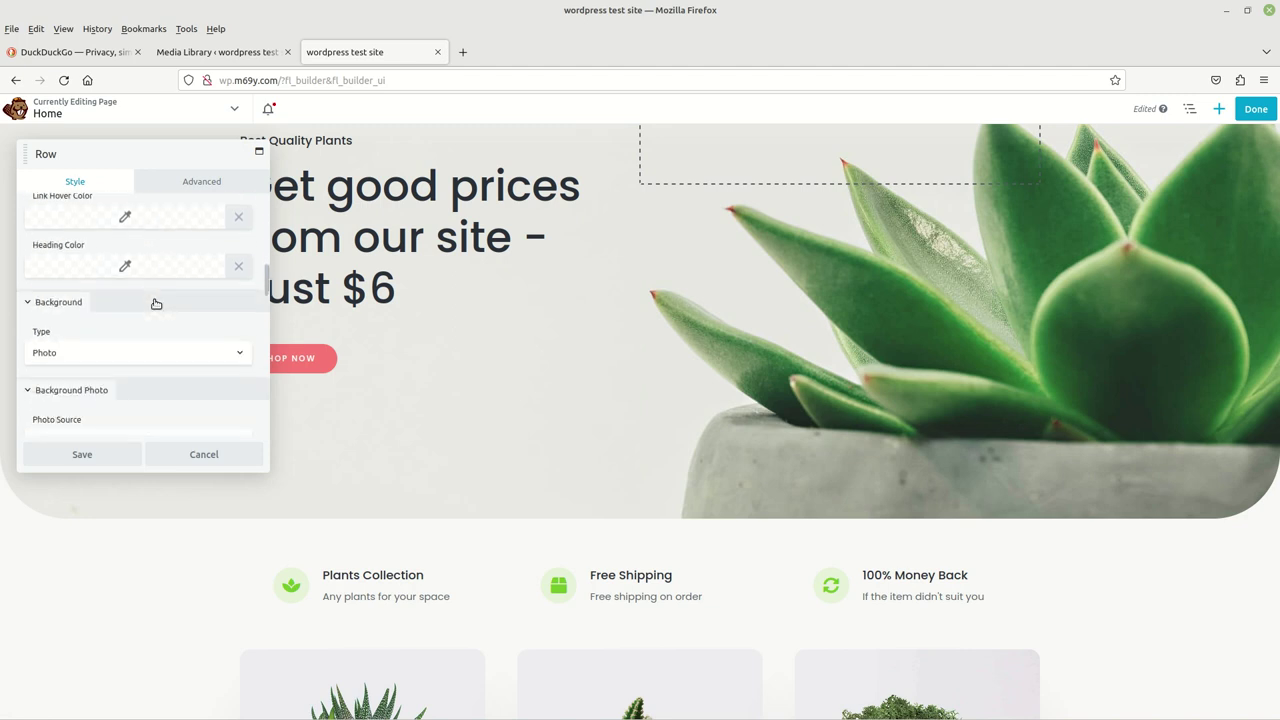
scroll(52, 307, "down", 2)
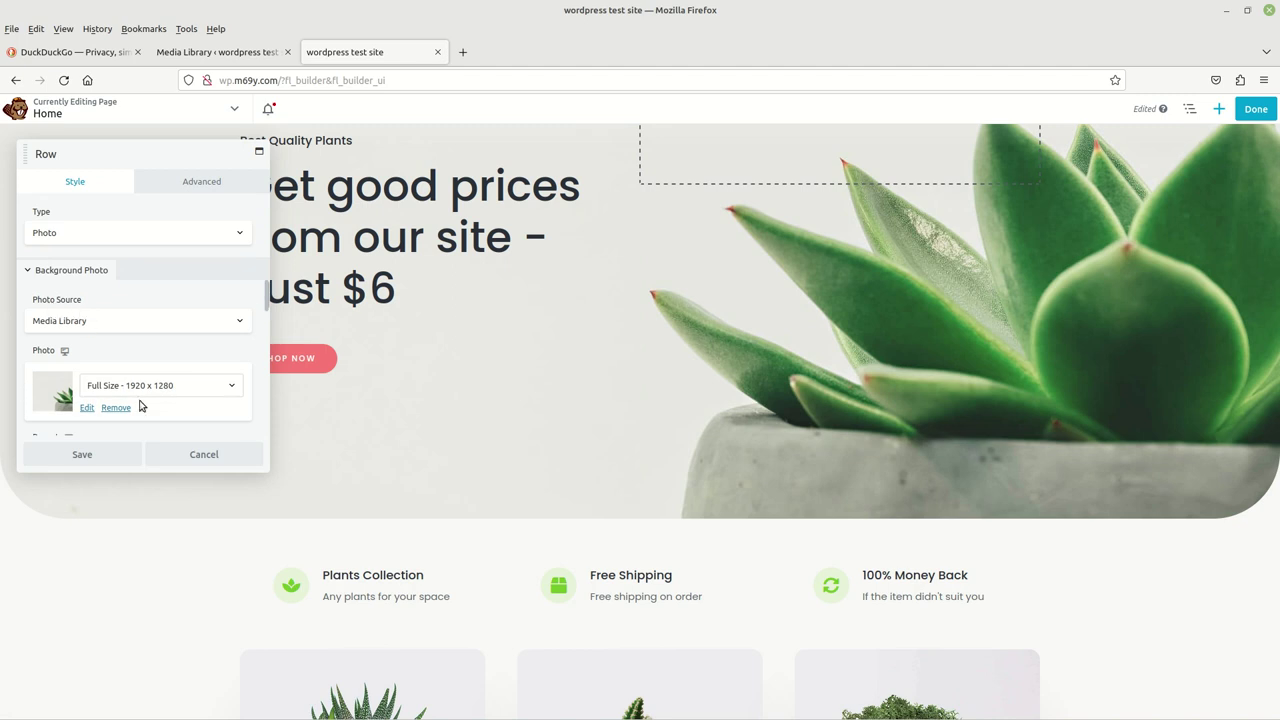
scroll(150, 365, "down", 2)
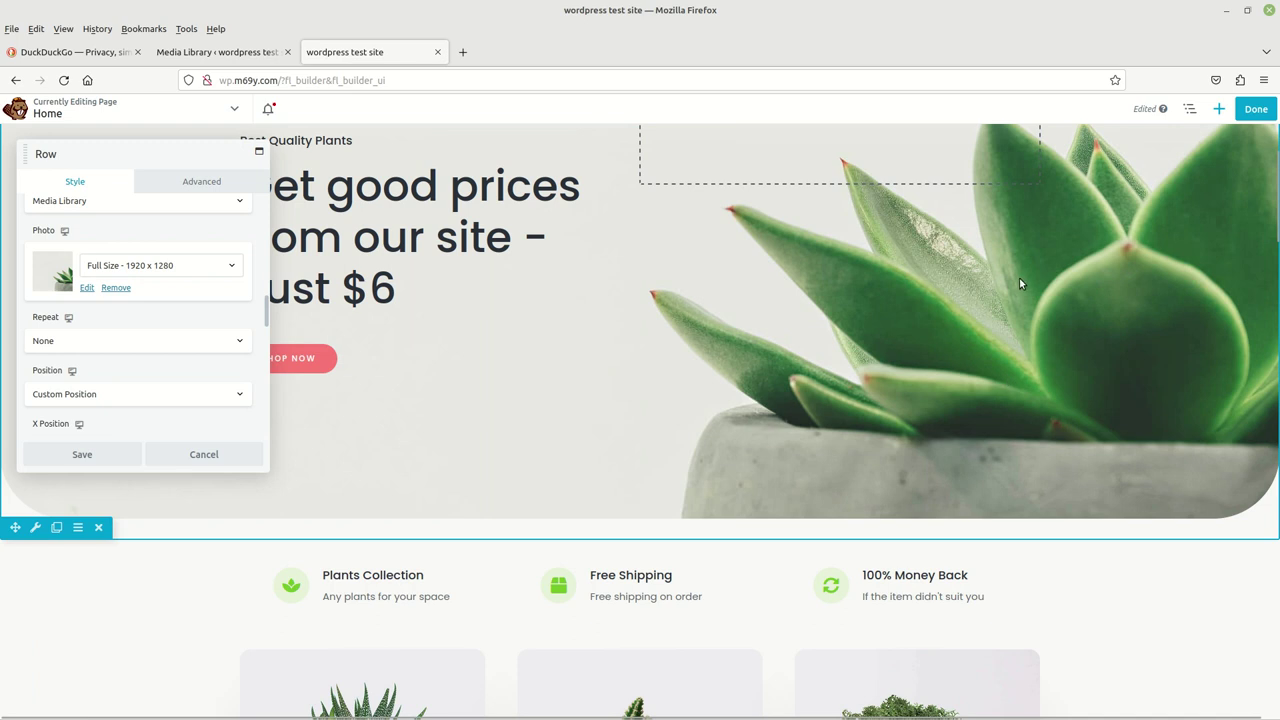
left_click(113, 289)
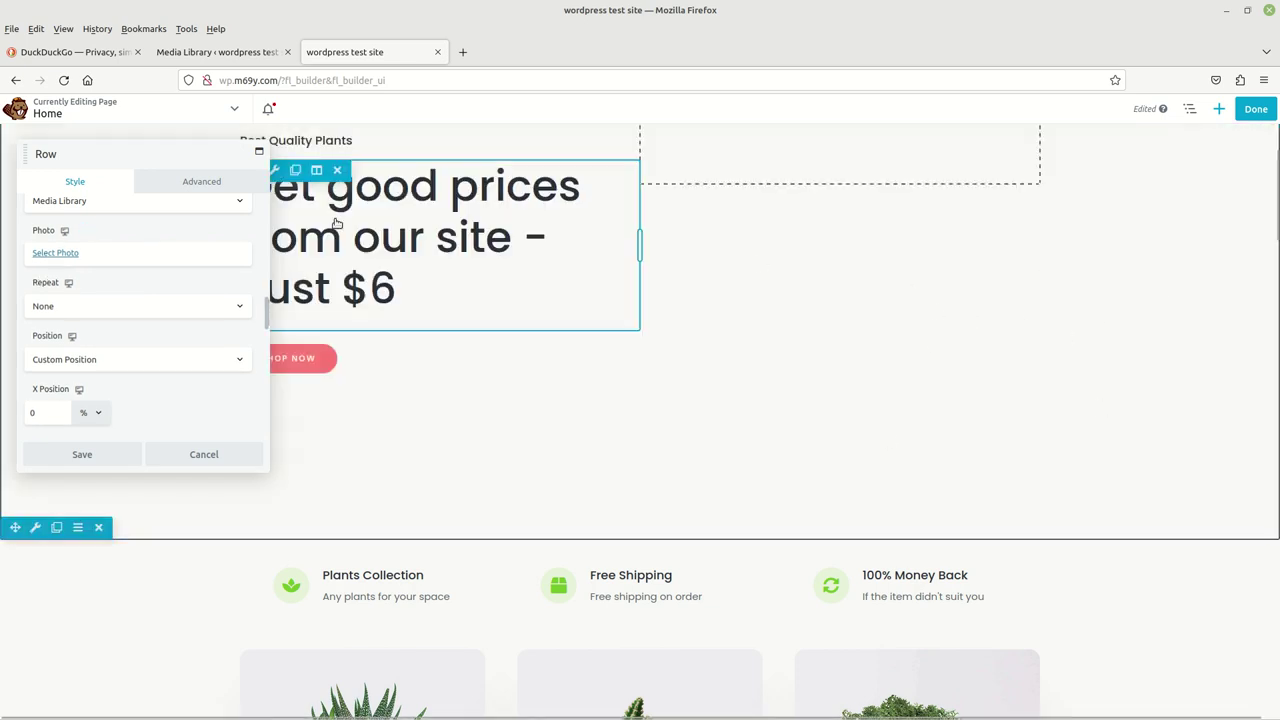
Step: Set laptop.png from the Media Library as the hero row's background photo
left_click(57, 253)
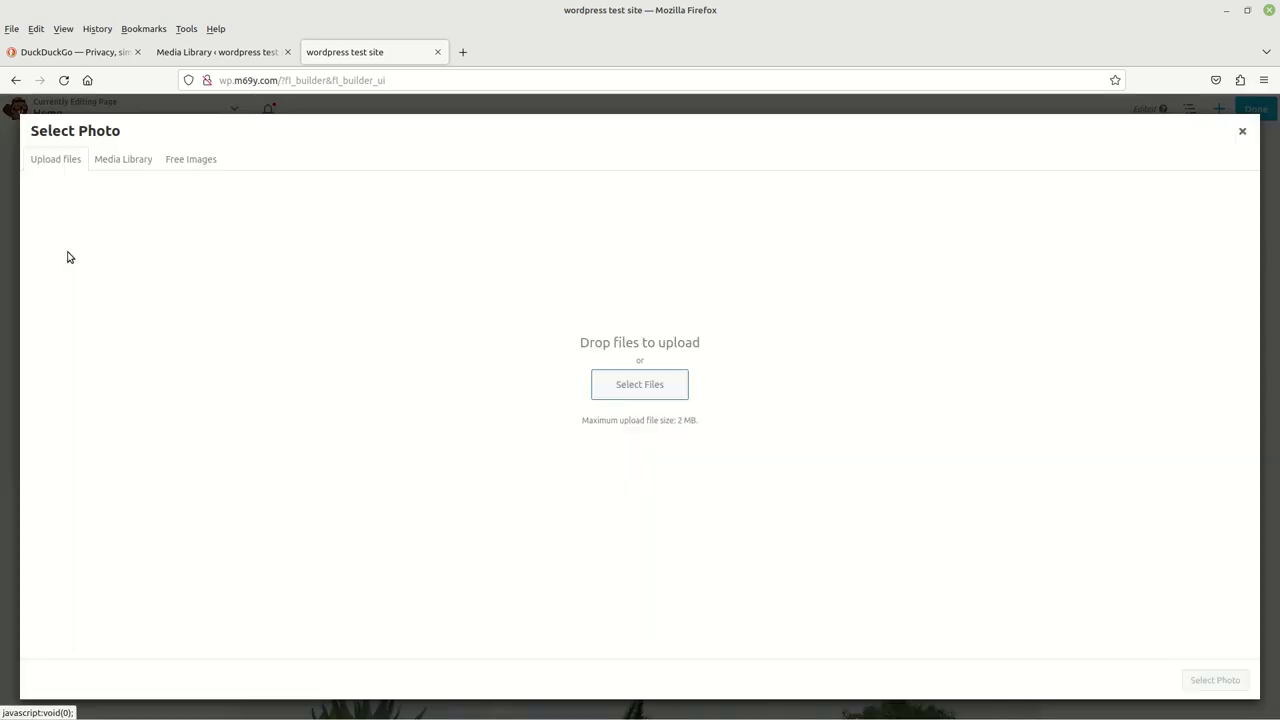
left_click(124, 160)
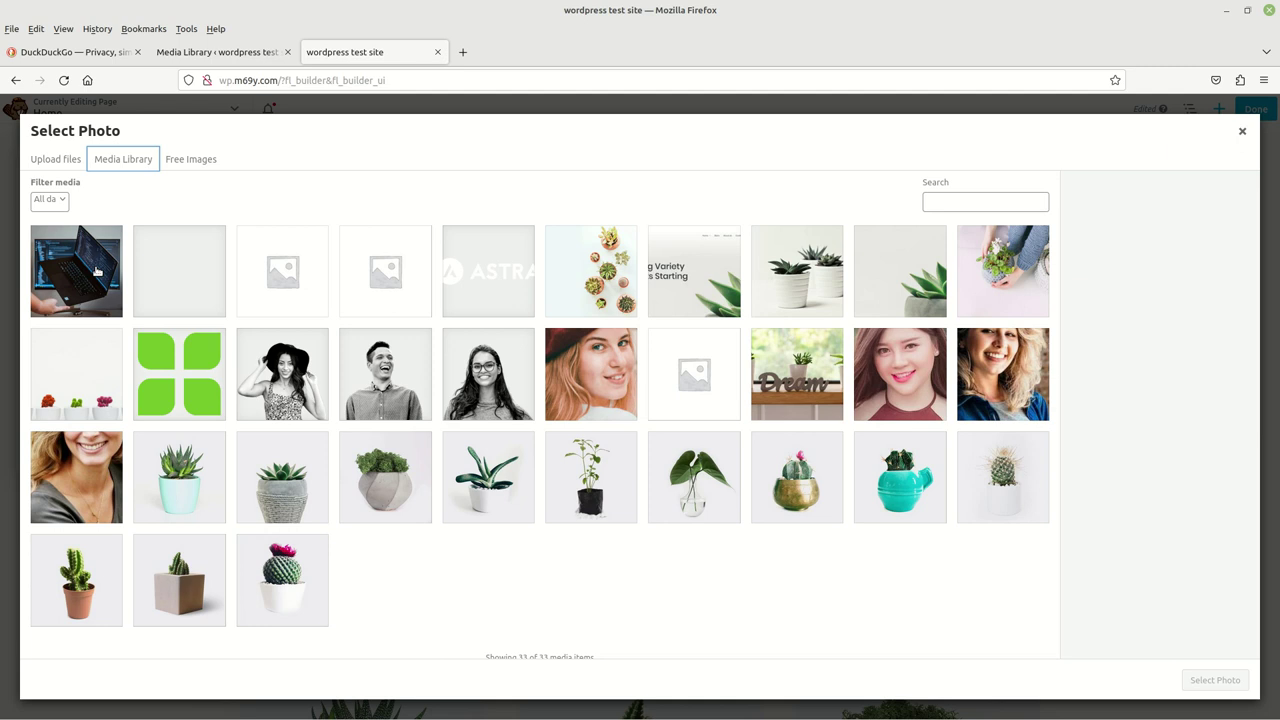
left_click(97, 271)
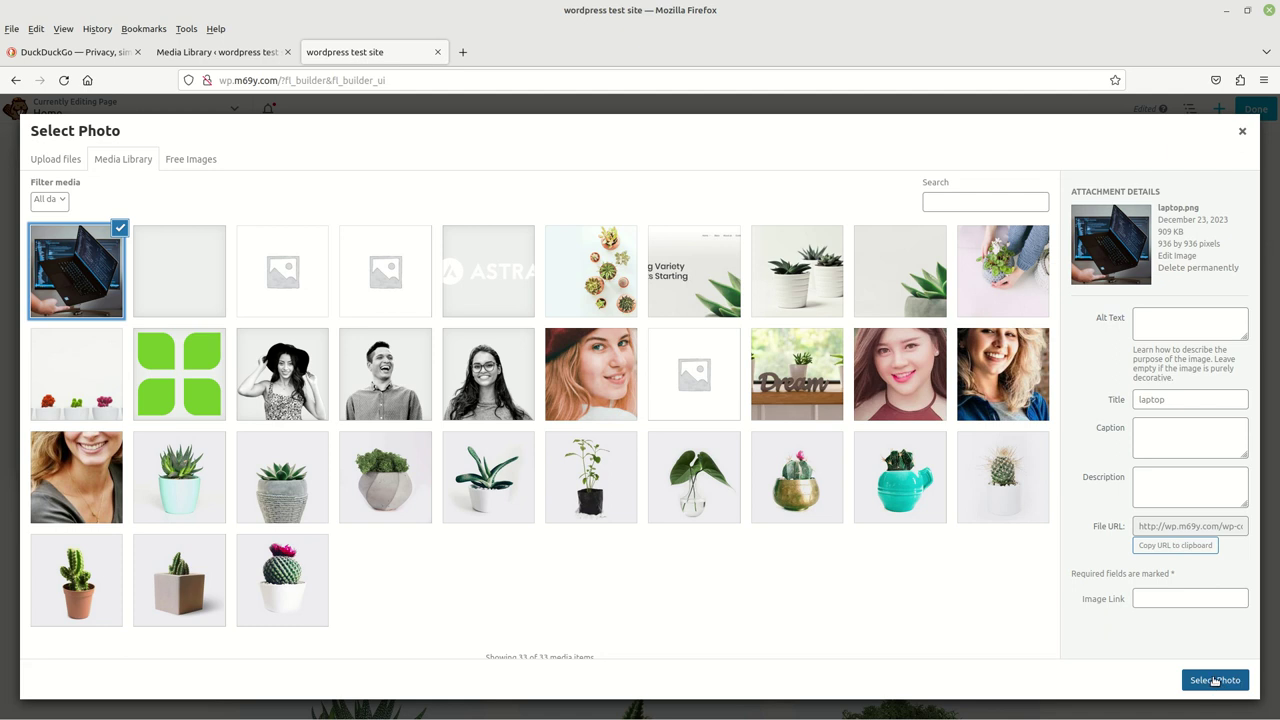
left_click(1210, 681)
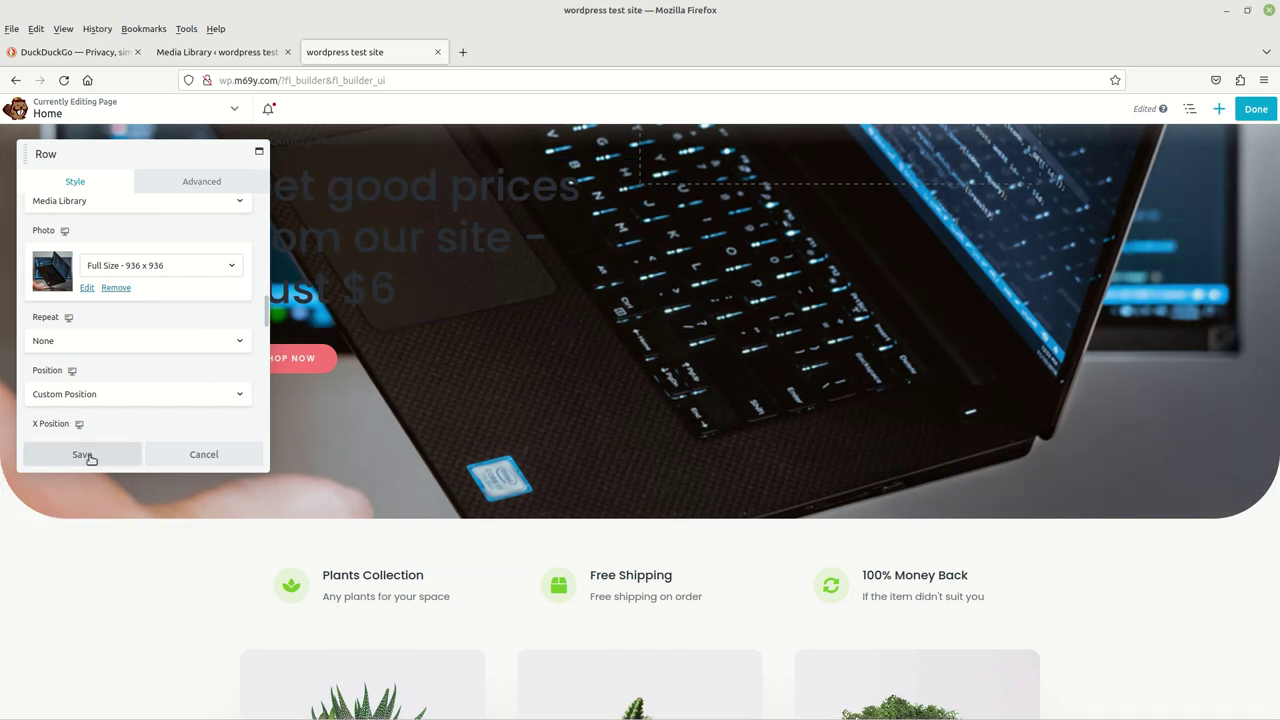
Step: Save the row's laptop-photo background and publish the updated home page
left_click(83, 455)
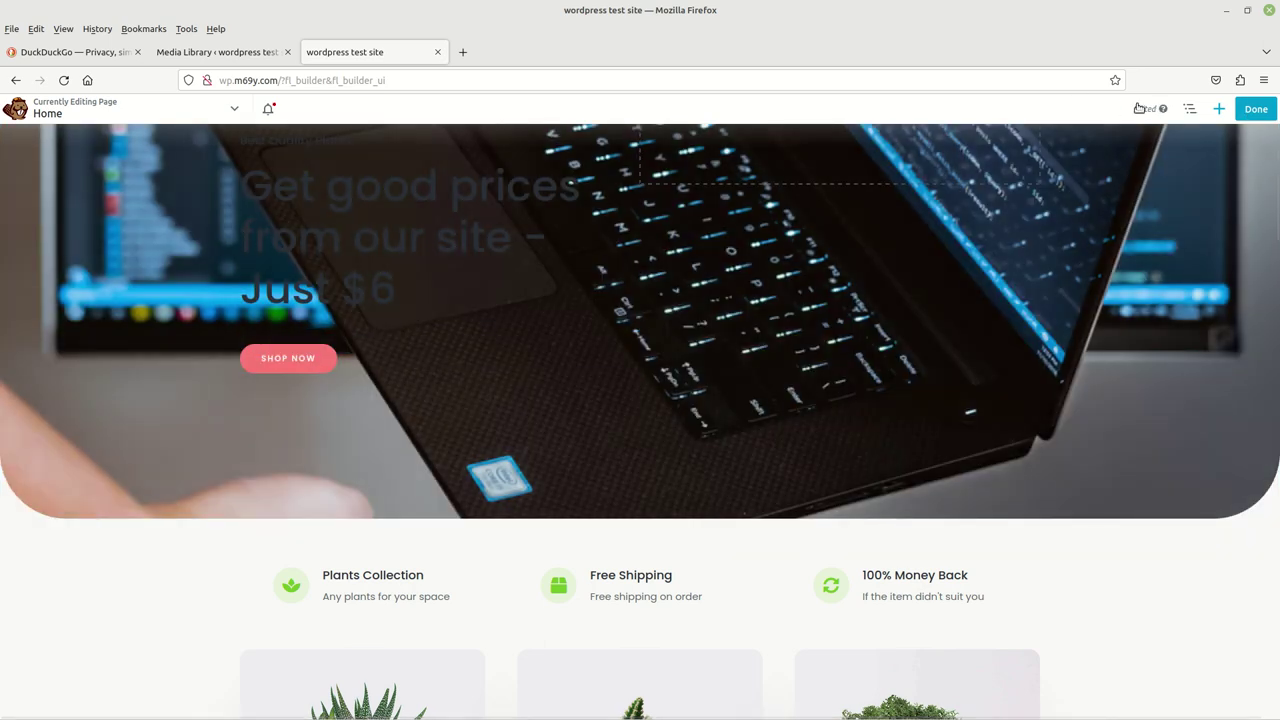
left_click(1258, 112)
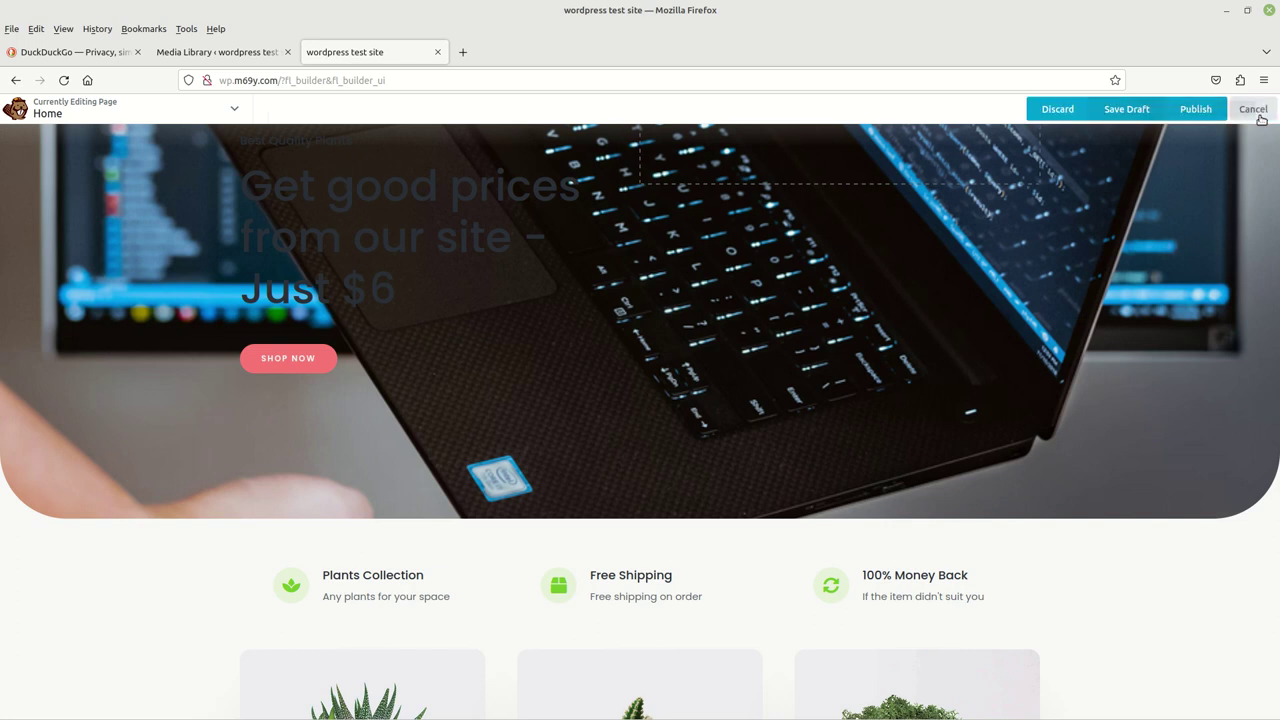
left_click(1183, 112)
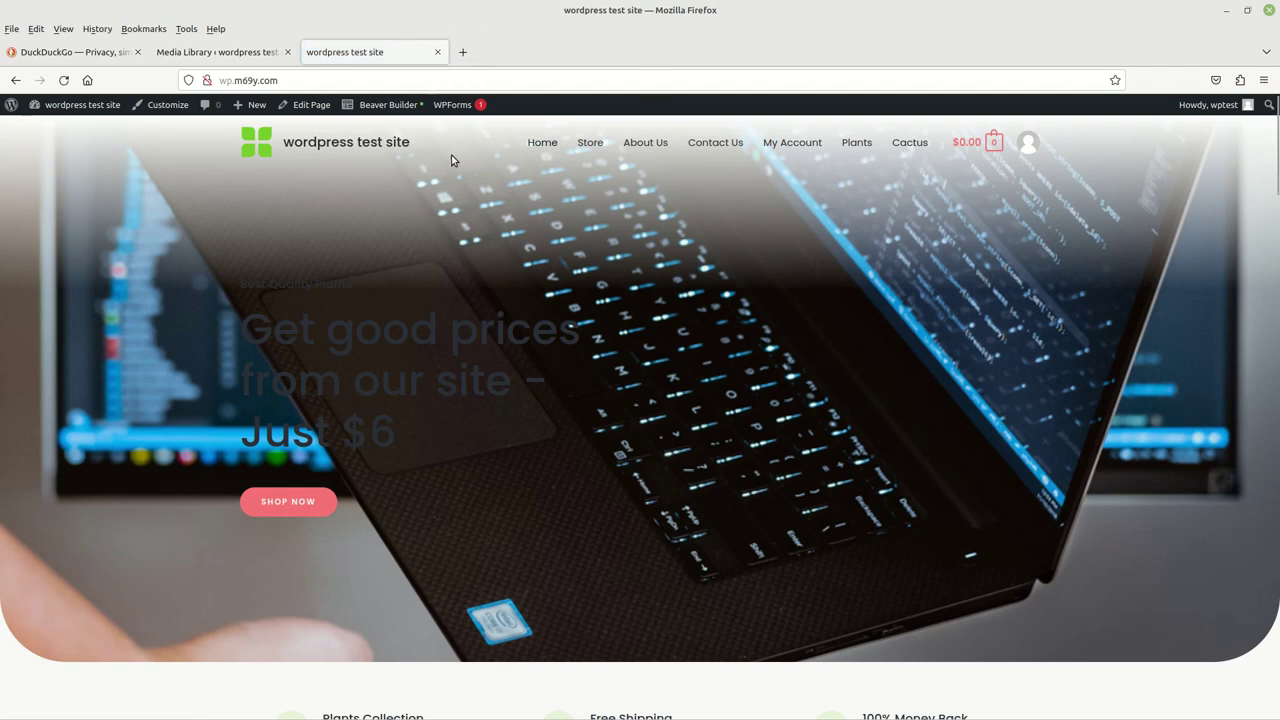
left_click(436, 53)
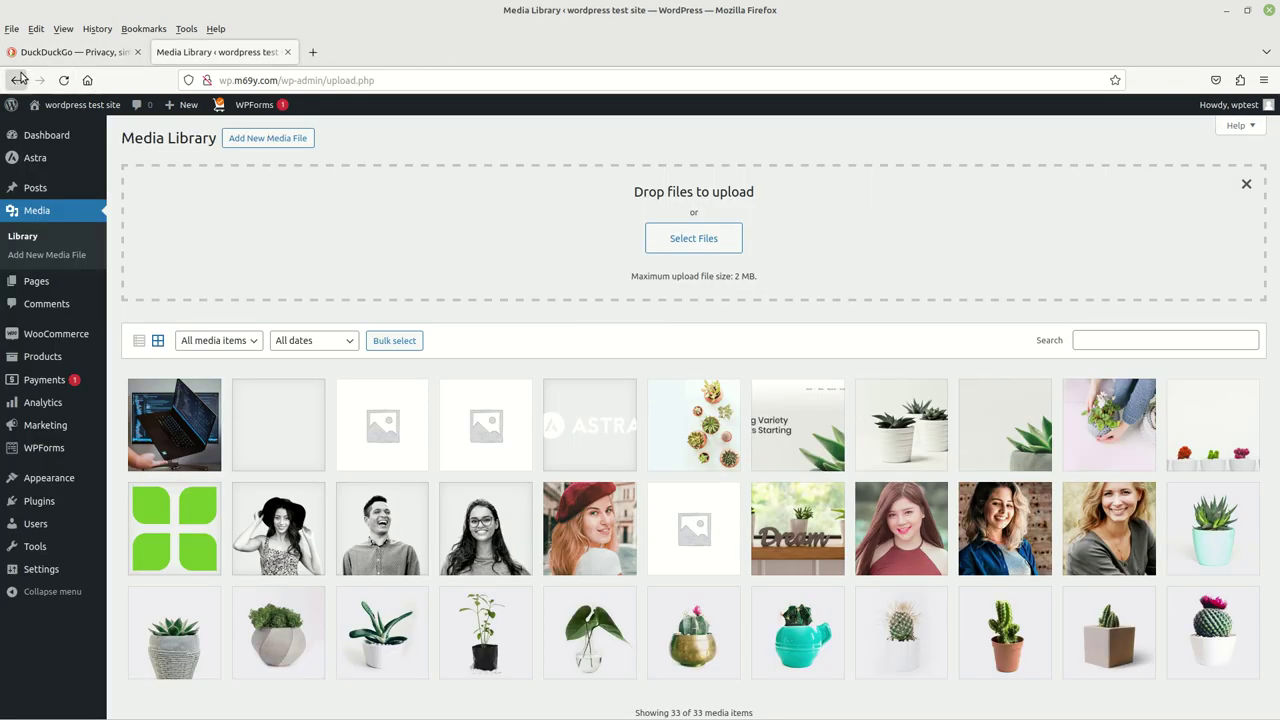
left_click(64, 84)
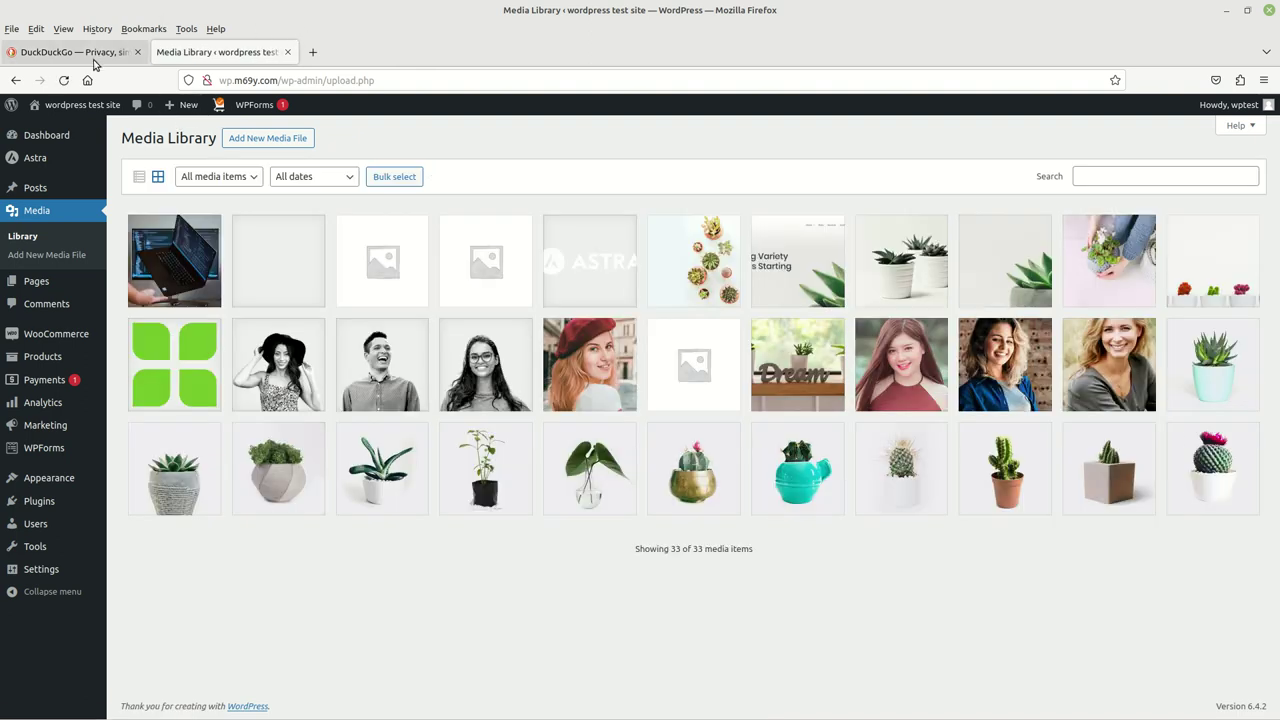
mouse_move(75, 105)
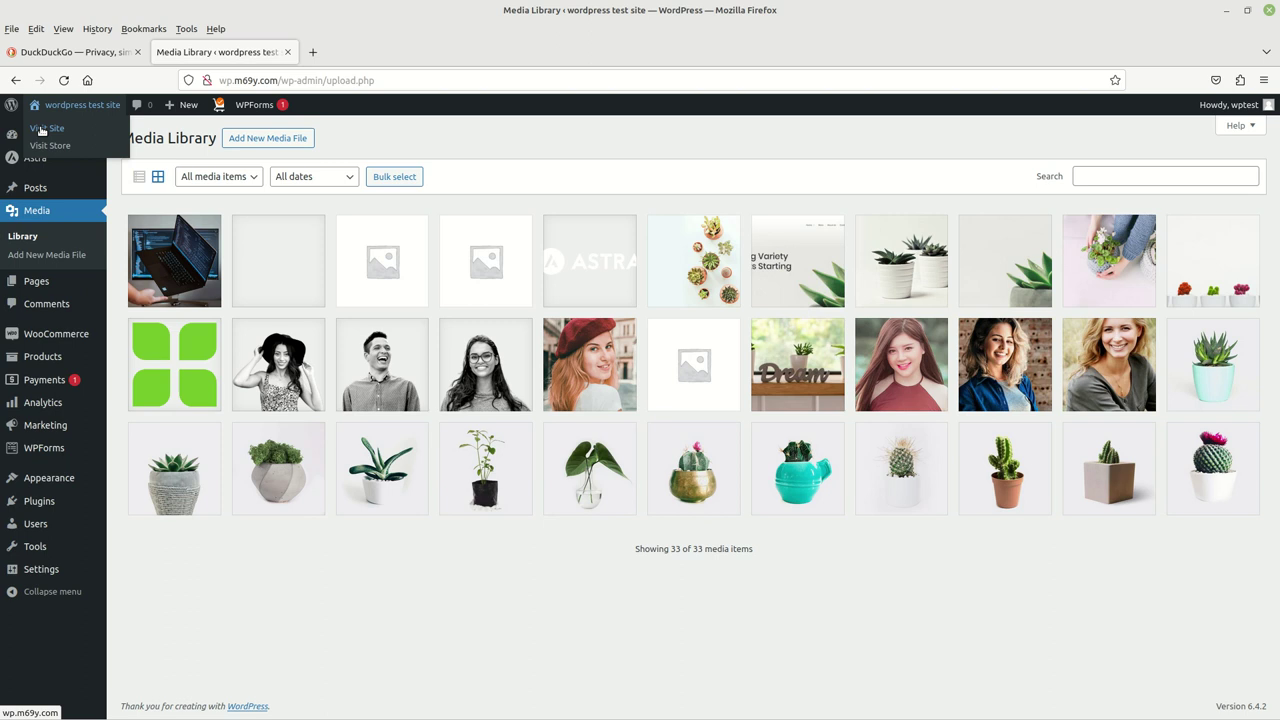
right_click(41, 130)
left_click(118, 139)
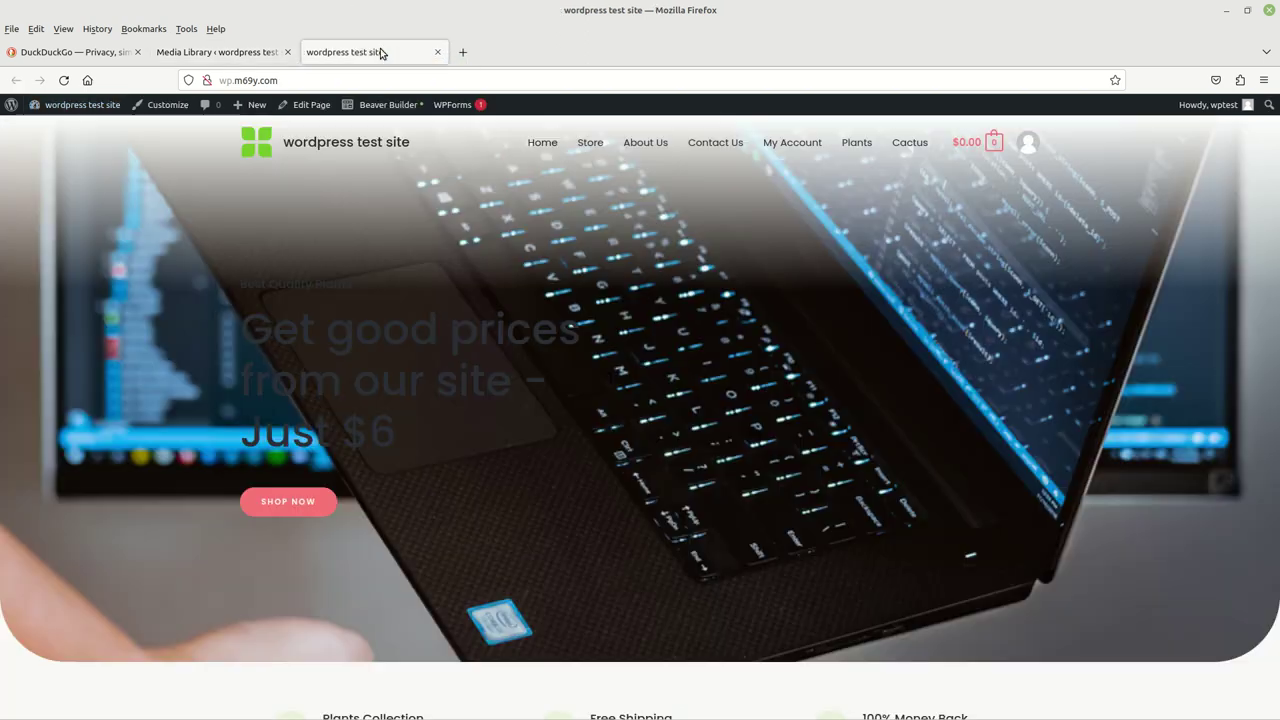
left_click(381, 52)
scroll(983, 391, "down", 15)
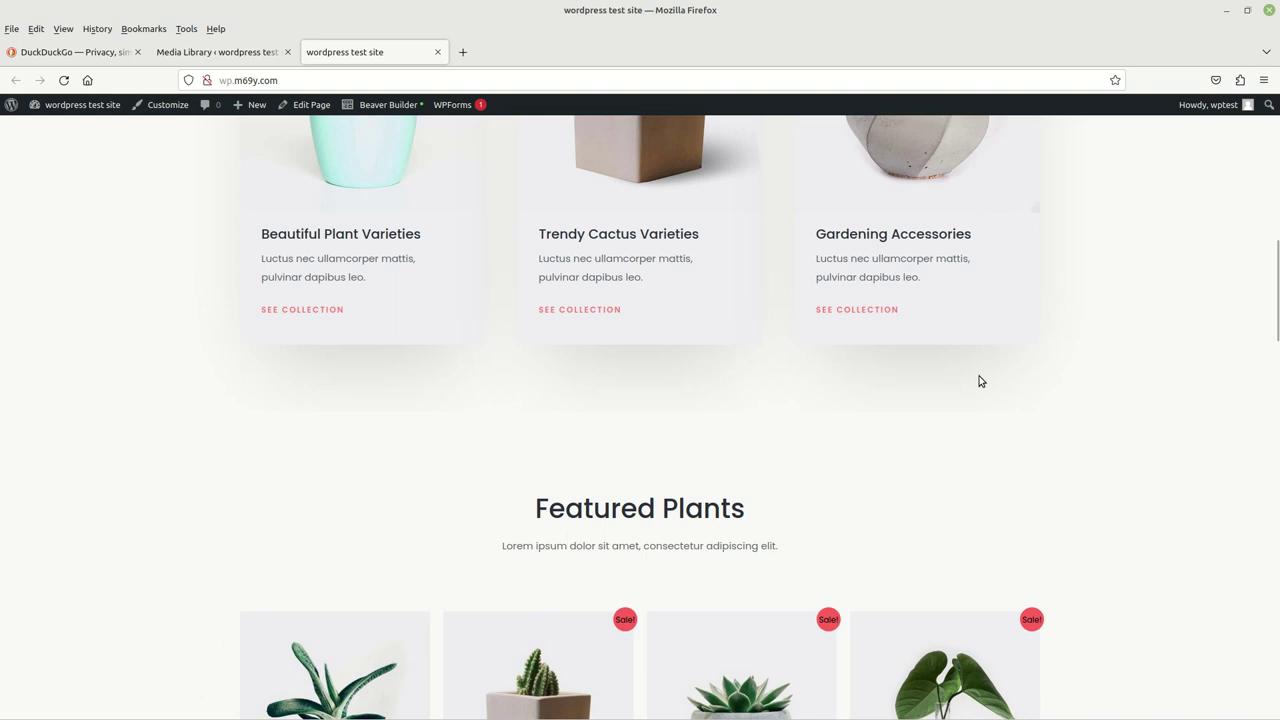
scroll(972, 368, "down", 4)
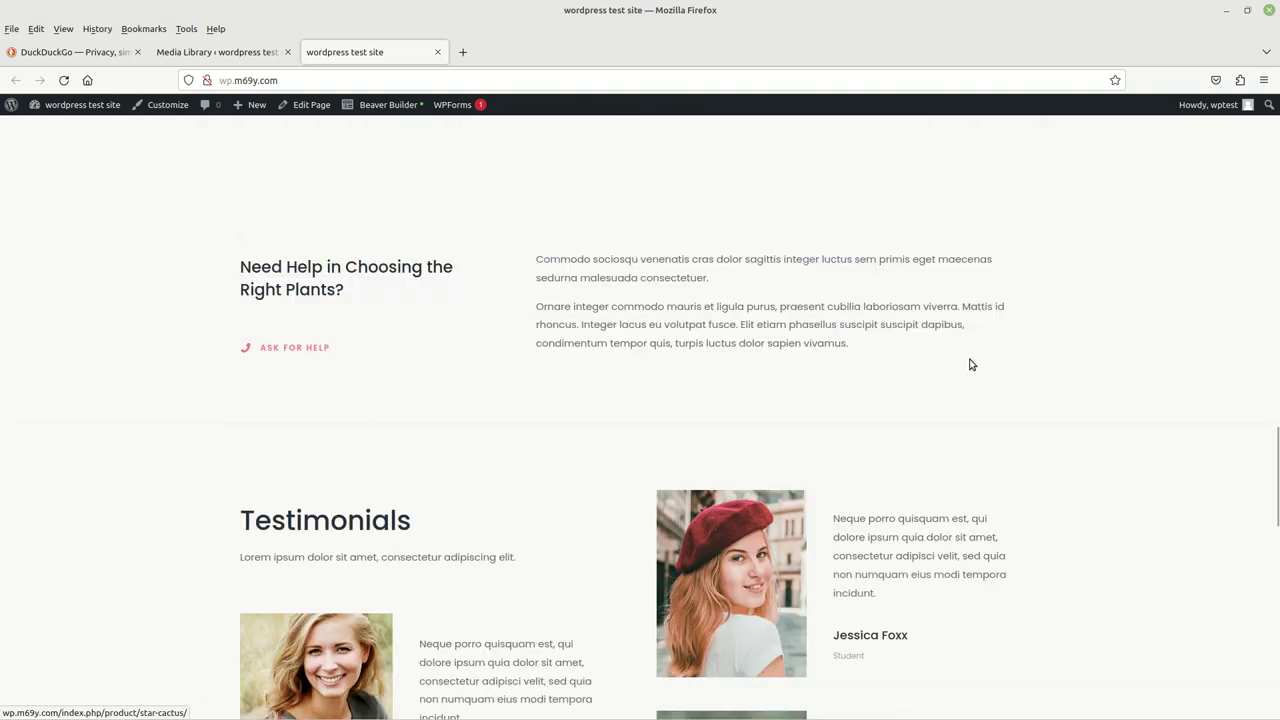
scroll(945, 368, "up", 5)
scroll(950, 365, "up", 12)
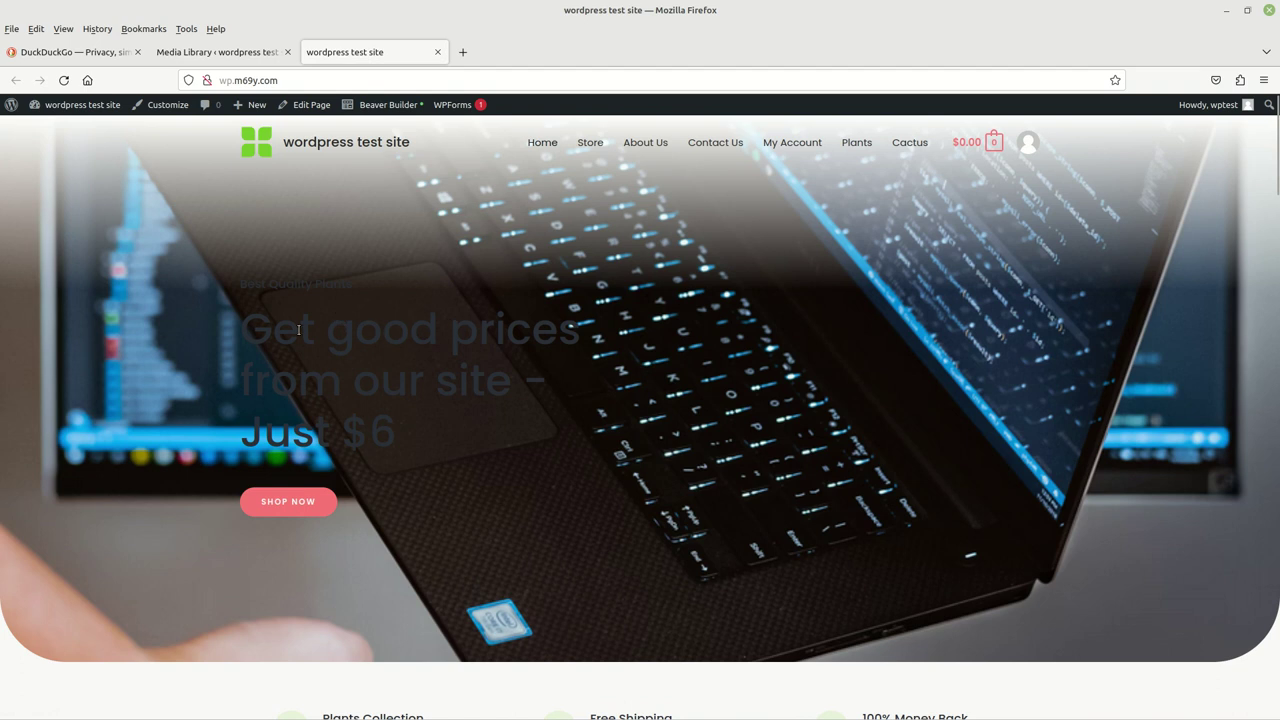
left_click_drag(285, 326, 382, 387)
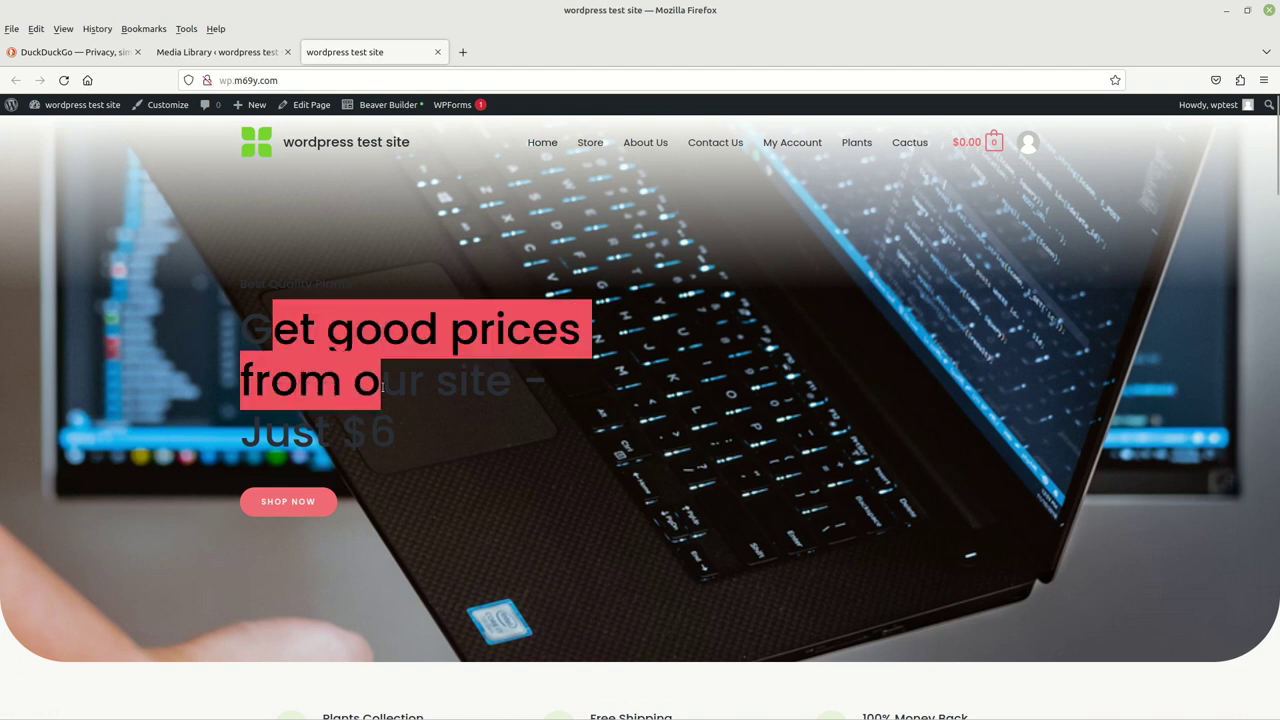
left_click(444, 387)
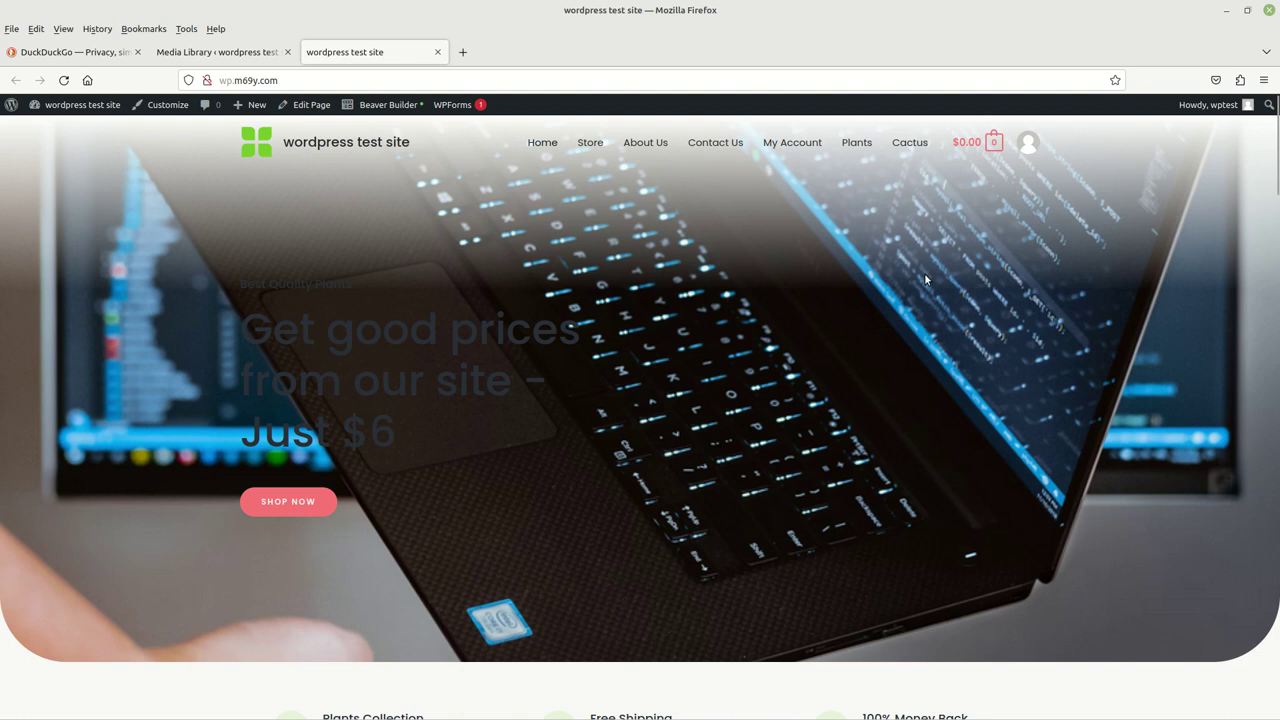
scroll(976, 292, "down", 10)
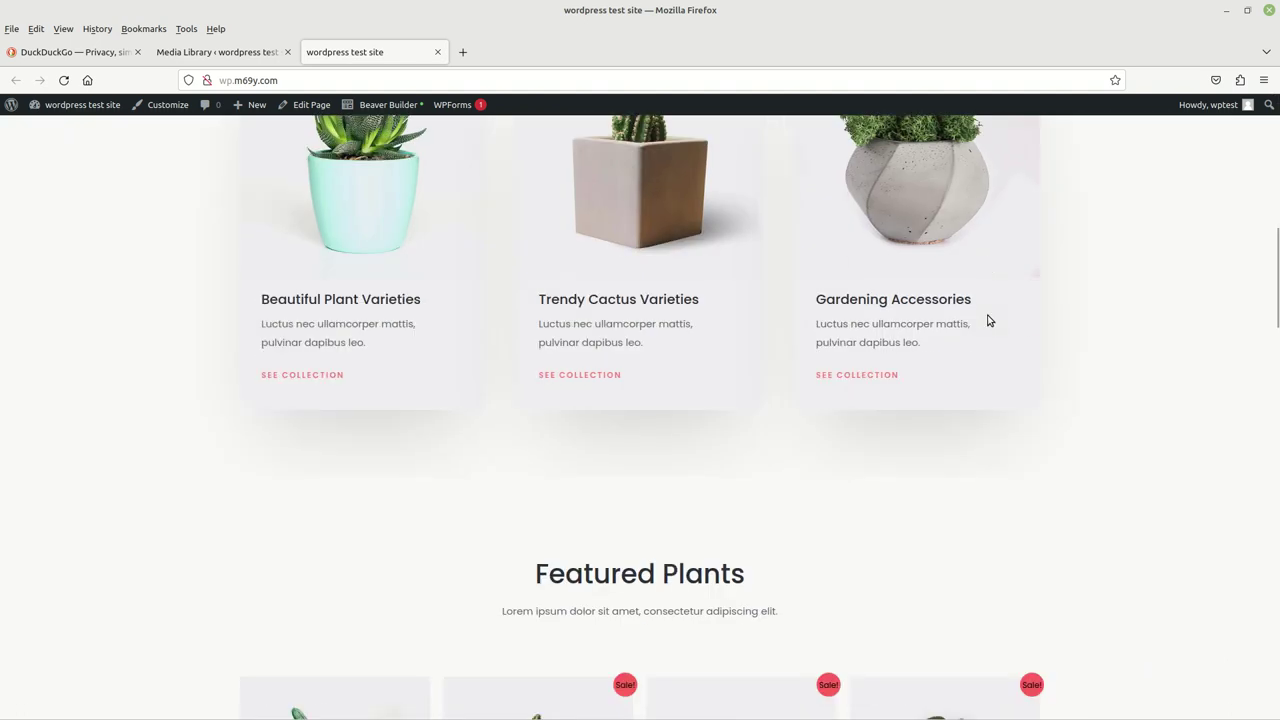
scroll(980, 318, "up", 10)
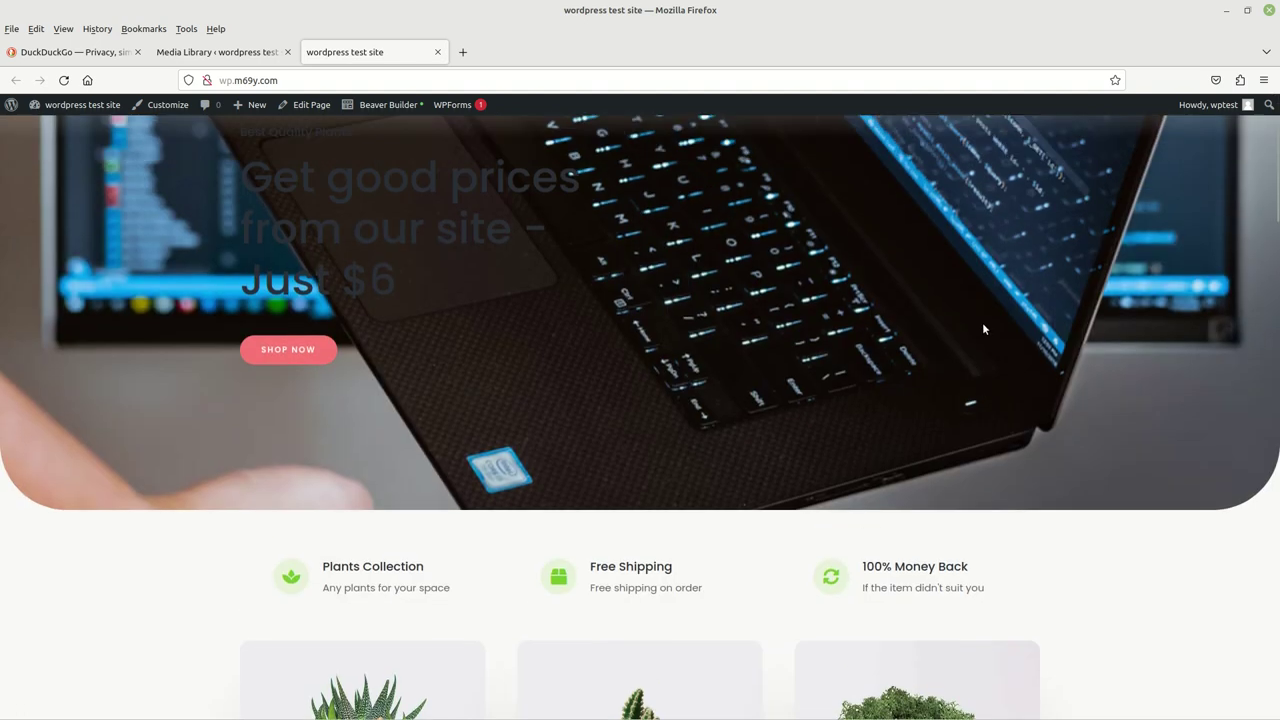